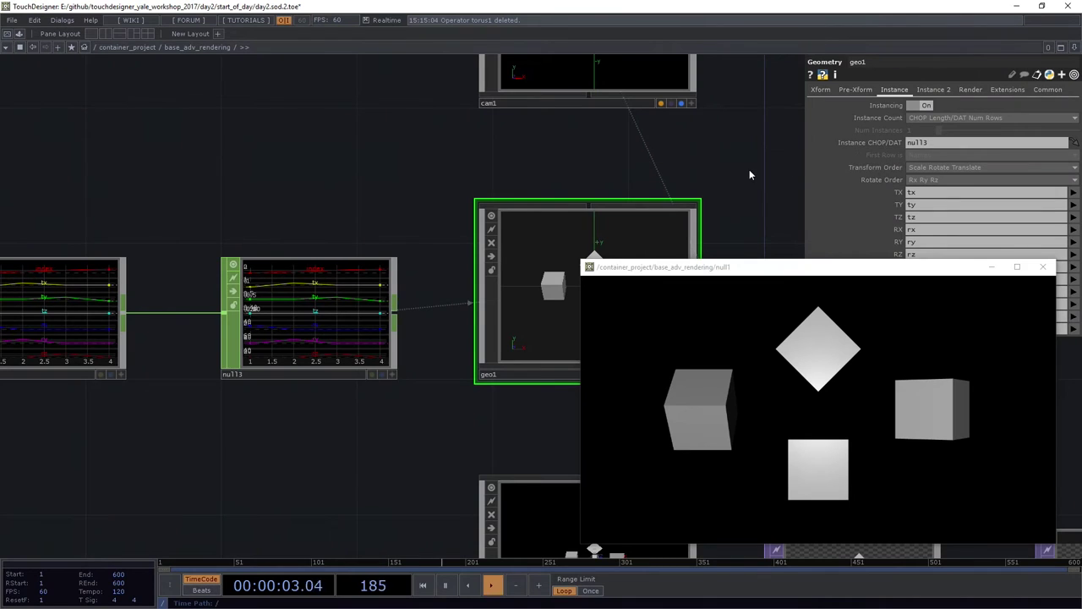
Deactivate the interactive viewer of the table1 DAT
scroll(749, 175, "down", 3)
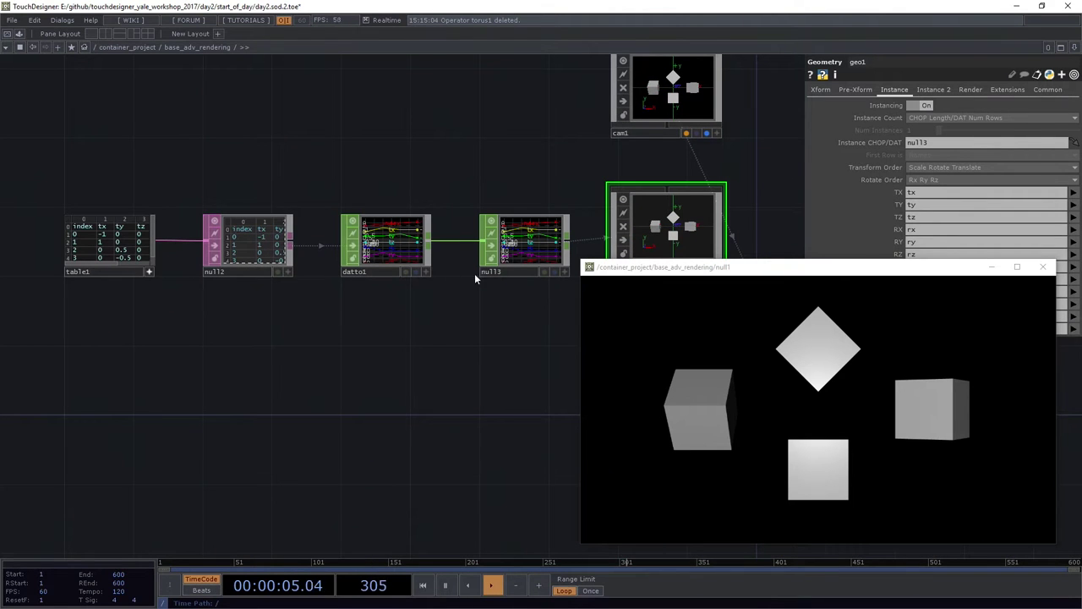
left_click(149, 271)
Examine the instancing network from table1 through null2, datto1 and null3 to geo1 and the render output
left_click_drag(433, 320, 3, 339)
scroll(413, 340, "up", 5)
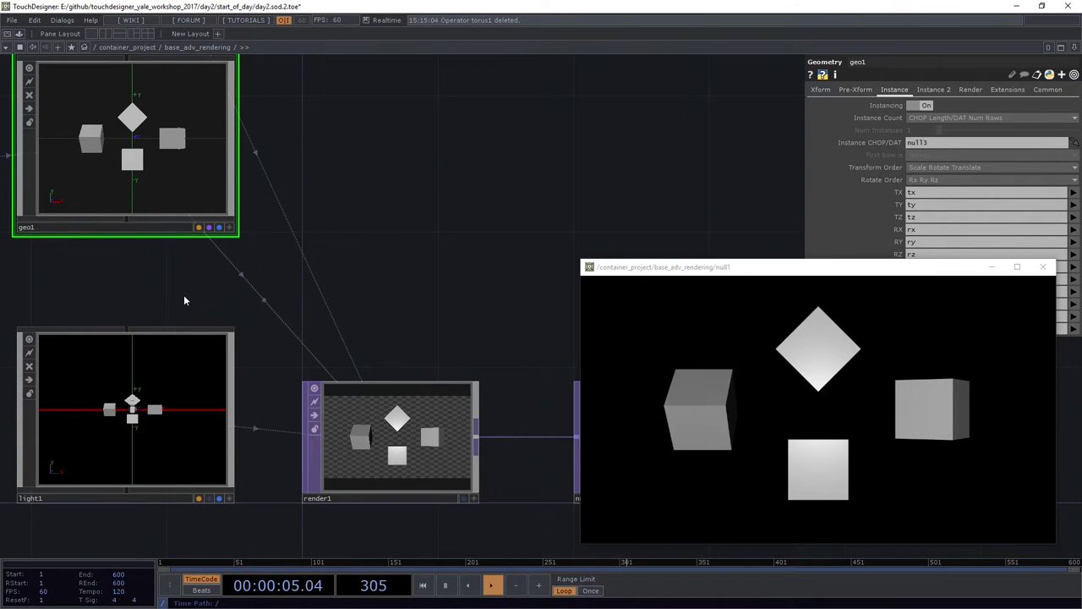
scroll(184, 292, "down", 5)
left_click_drag(176, 297, 322, 320)
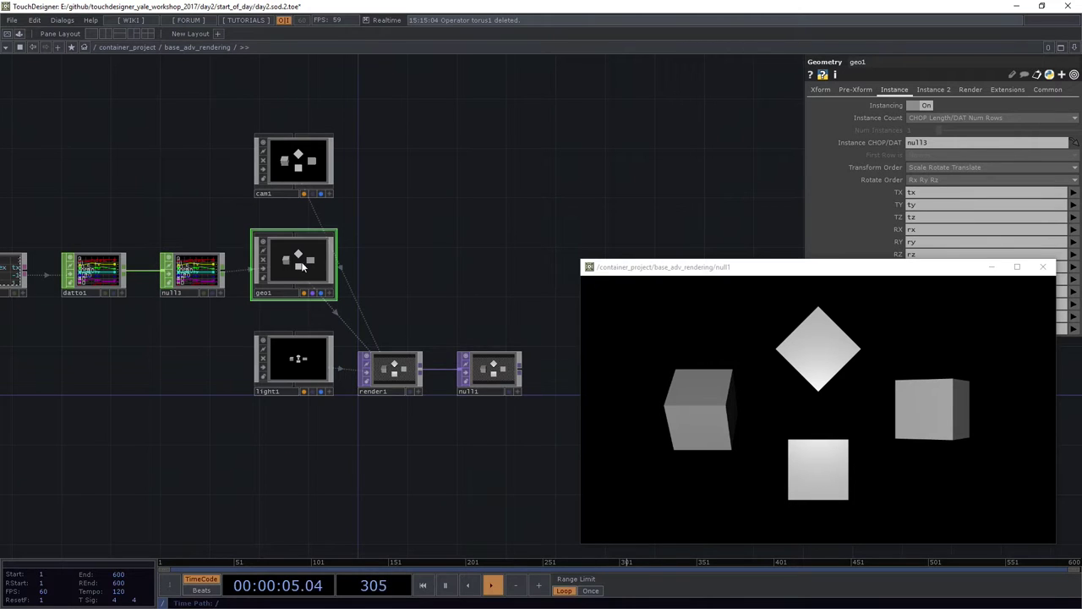
left_click_drag(258, 316, 570, 282)
scroll(330, 256, "up", 6)
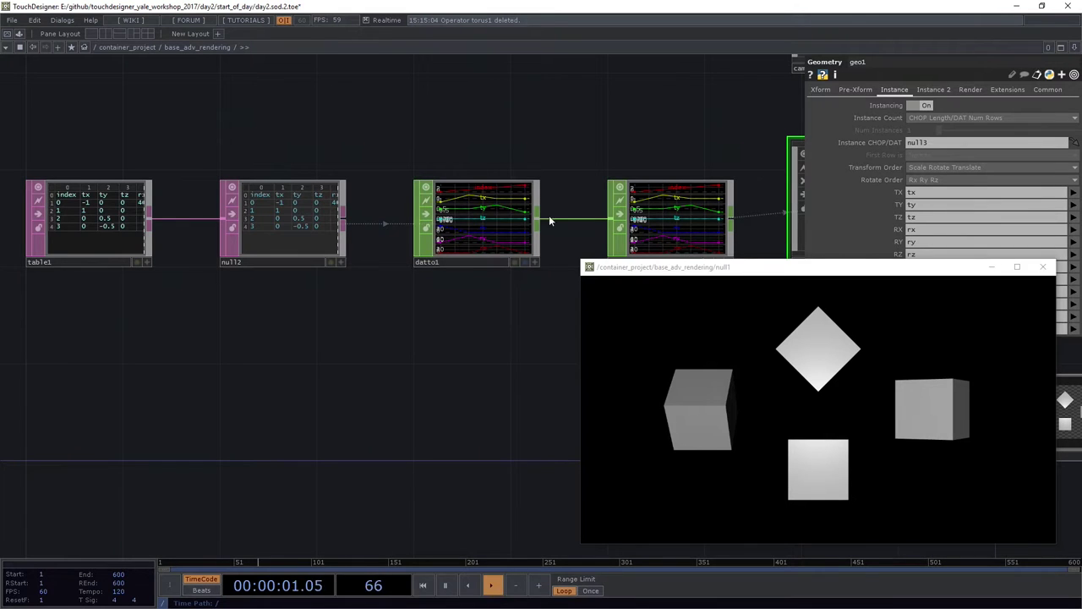
left_click_drag(524, 285, 352, 326)
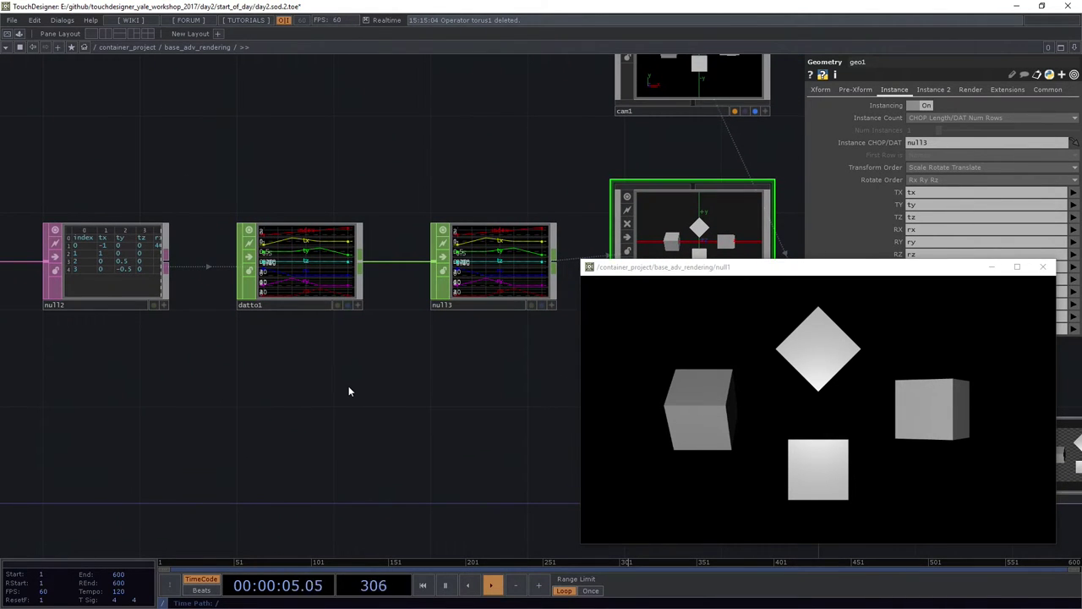
scroll(347, 377, "up", 3)
left_click_drag(243, 339, 339, 364)
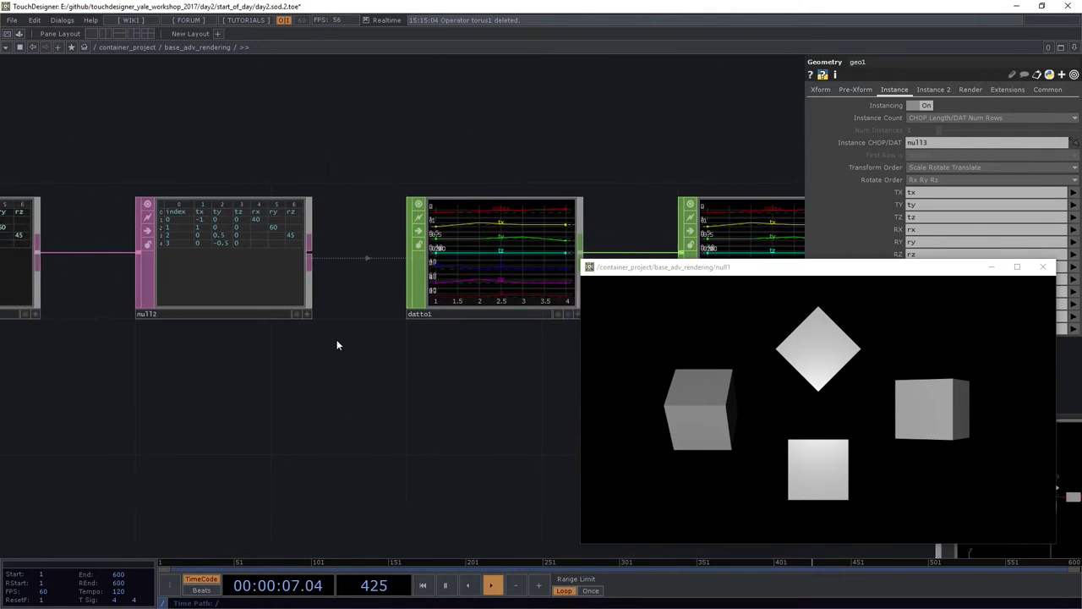
scroll(340, 339, "up", 4)
left_click_drag(370, 329, 403, 327)
scroll(402, 330, "down", 3)
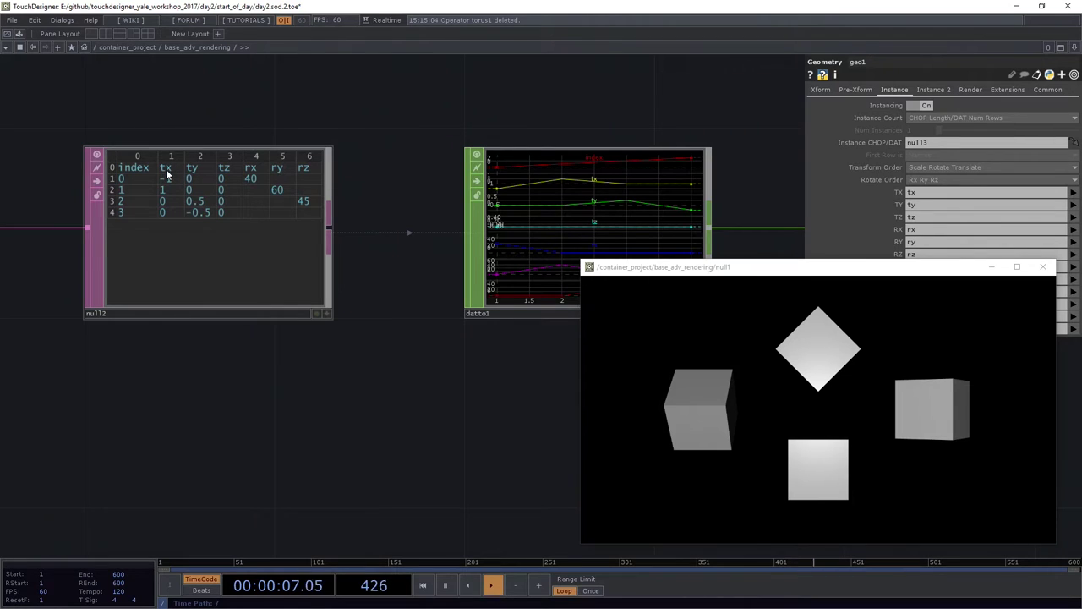
Display a dot per sample in the datto1 channel graph
left_click(626, 181)
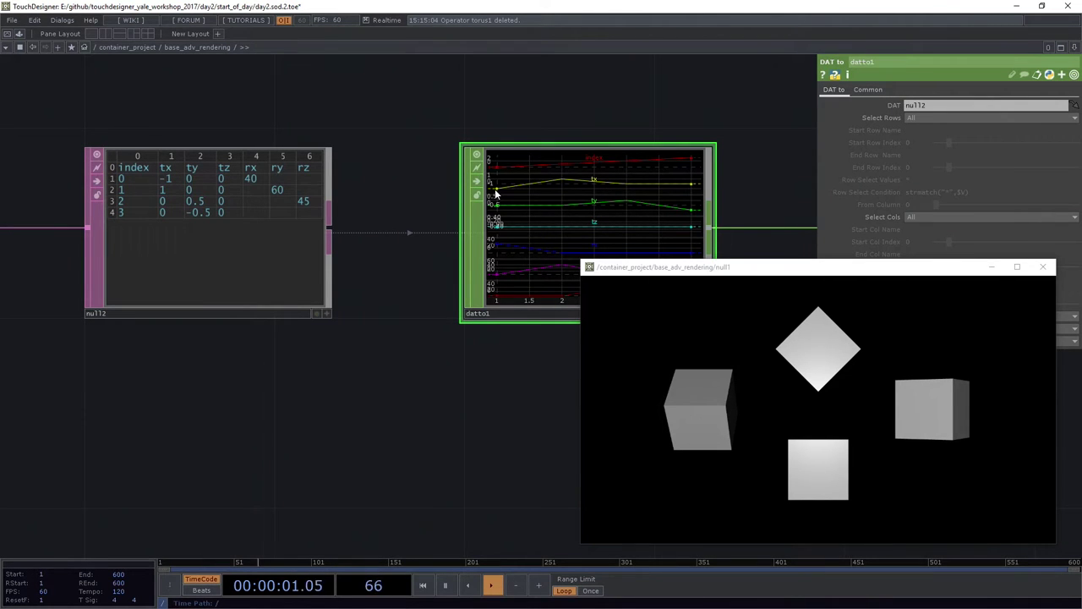
scroll(495, 195, "up", 2)
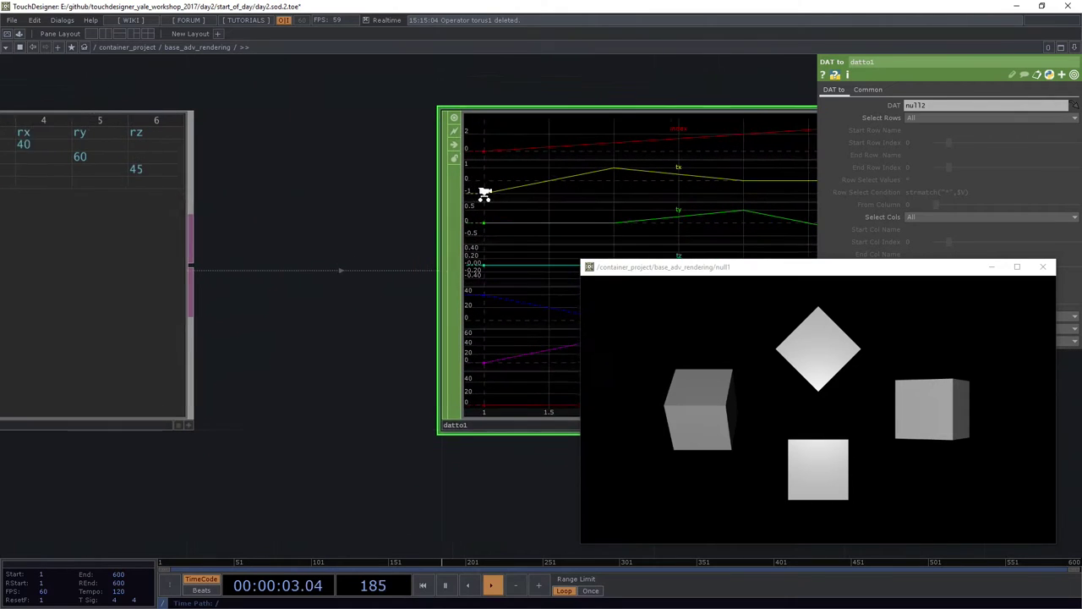
scroll(484, 198, "down", 2)
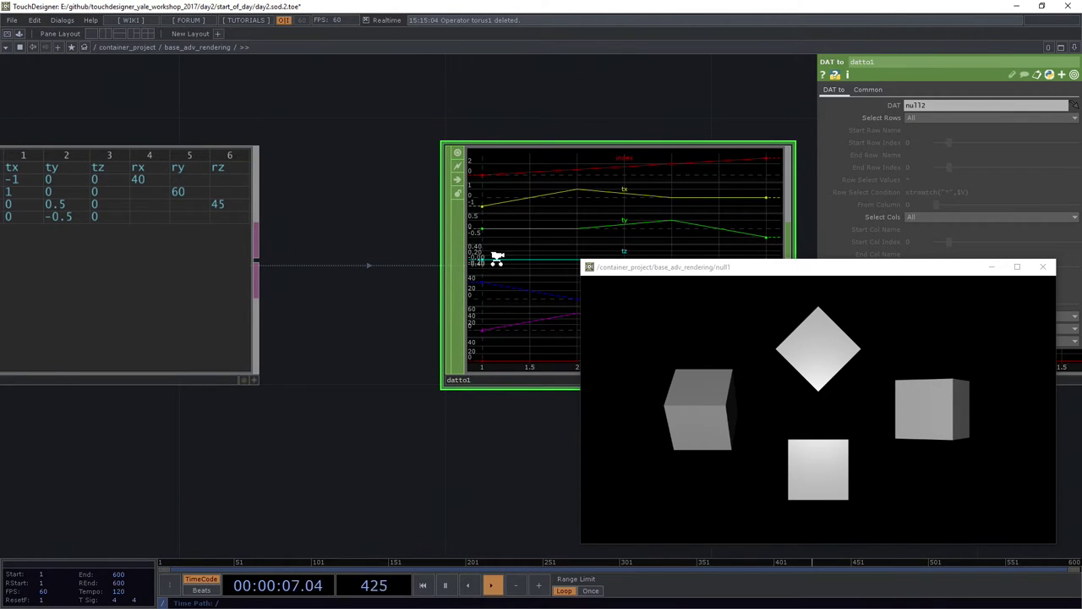
scroll(499, 266, "down", 2)
key("ctrl+z")
right_click(539, 194)
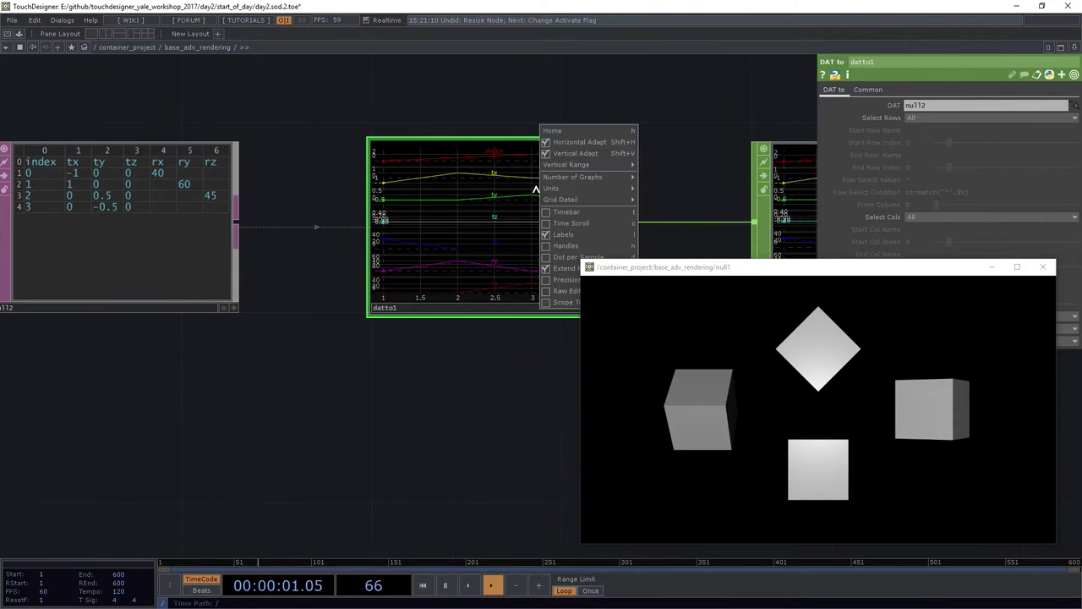
mouse_move(558, 179)
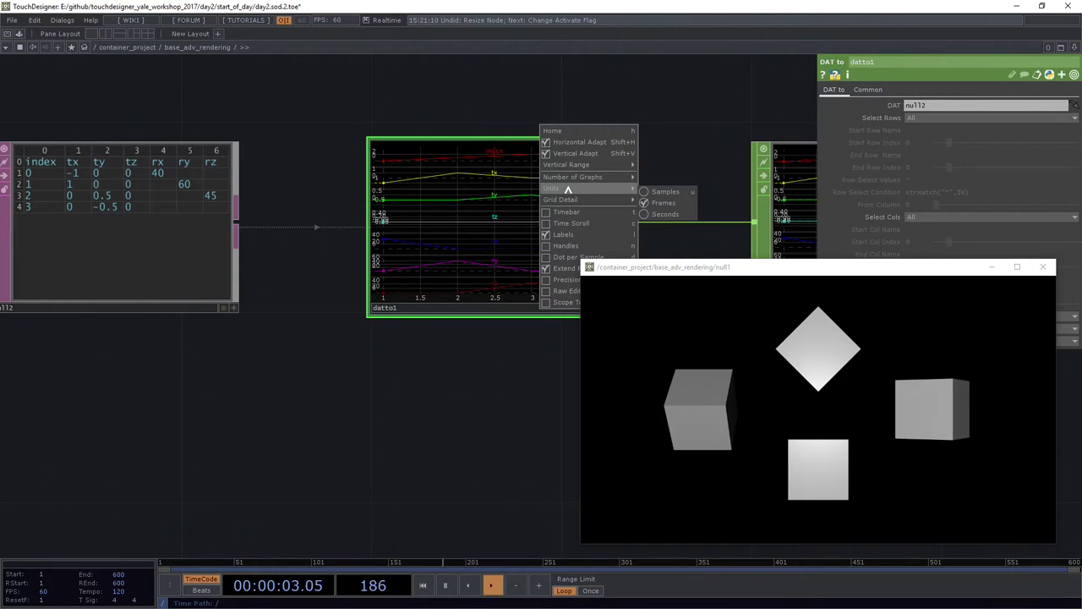
left_click(369, 394)
right_click(406, 171)
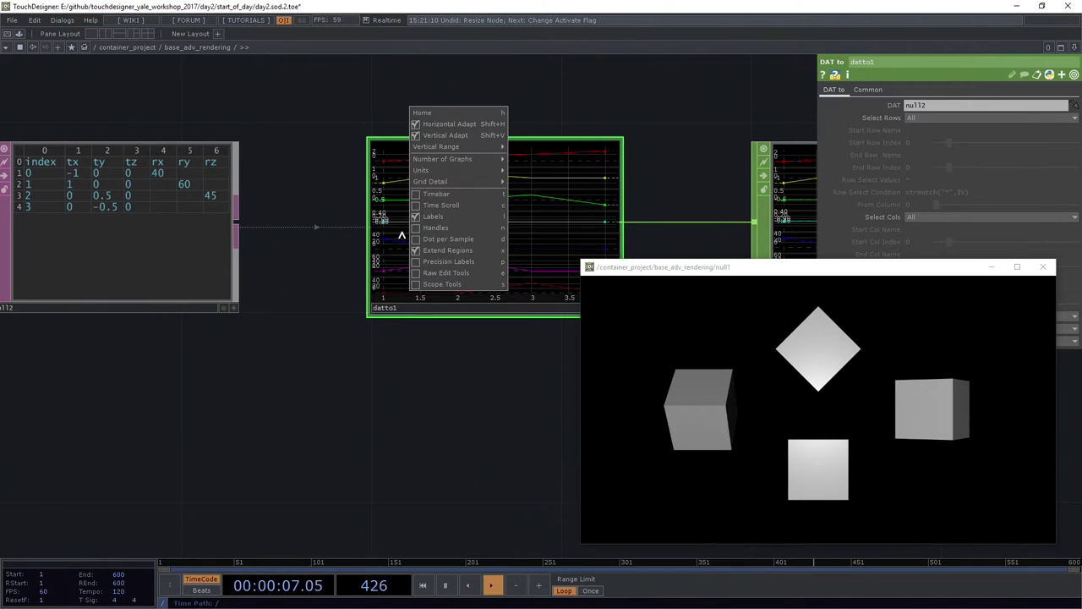
left_click(415, 242)
Compare the rows of the null2 table with the samples in datto1, following the data on to geo1
left_click_drag(405, 324, 512, 365)
scroll(505, 205, "up", 4)
left_click_drag(438, 241, 559, 174)
scroll(490, 185, "down", 3)
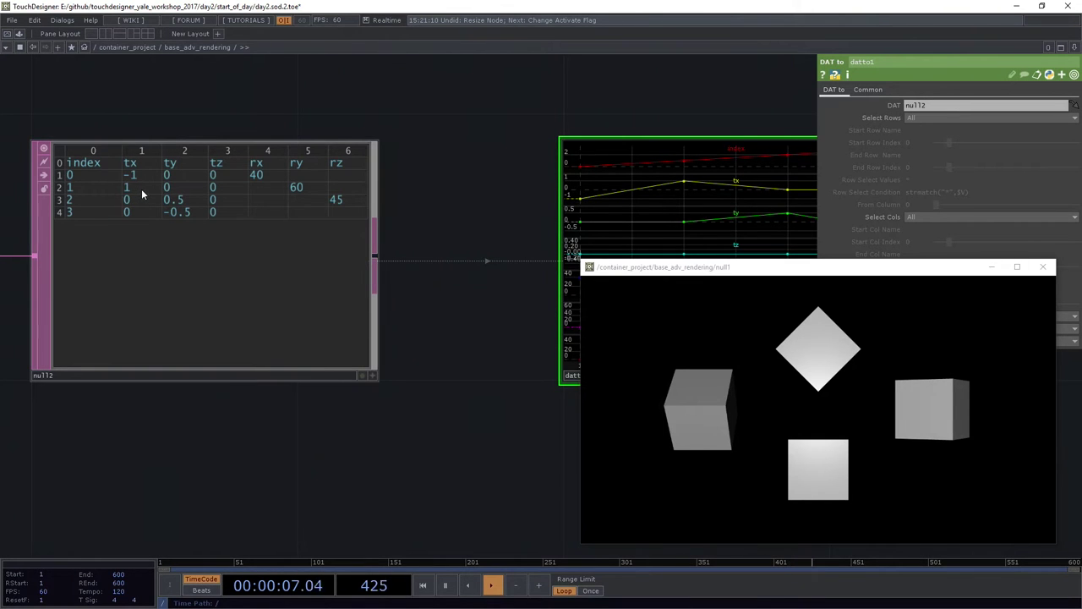
left_click_drag(618, 84, 471, 95)
left_click_drag(361, 159, 453, 163)
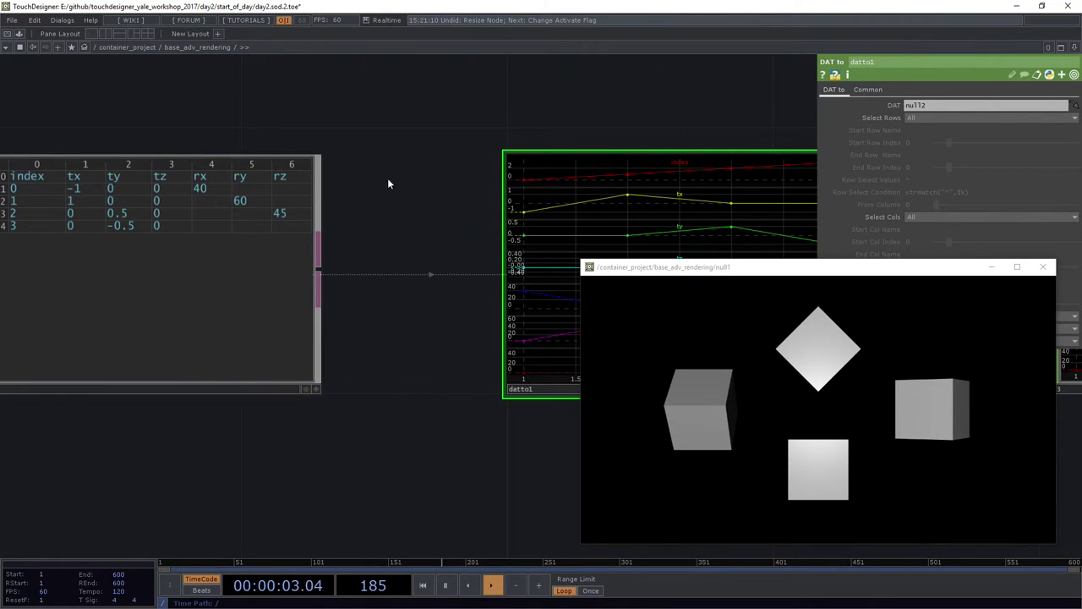
left_click_drag(352, 194, 368, 195)
scroll(368, 196, "down", 3)
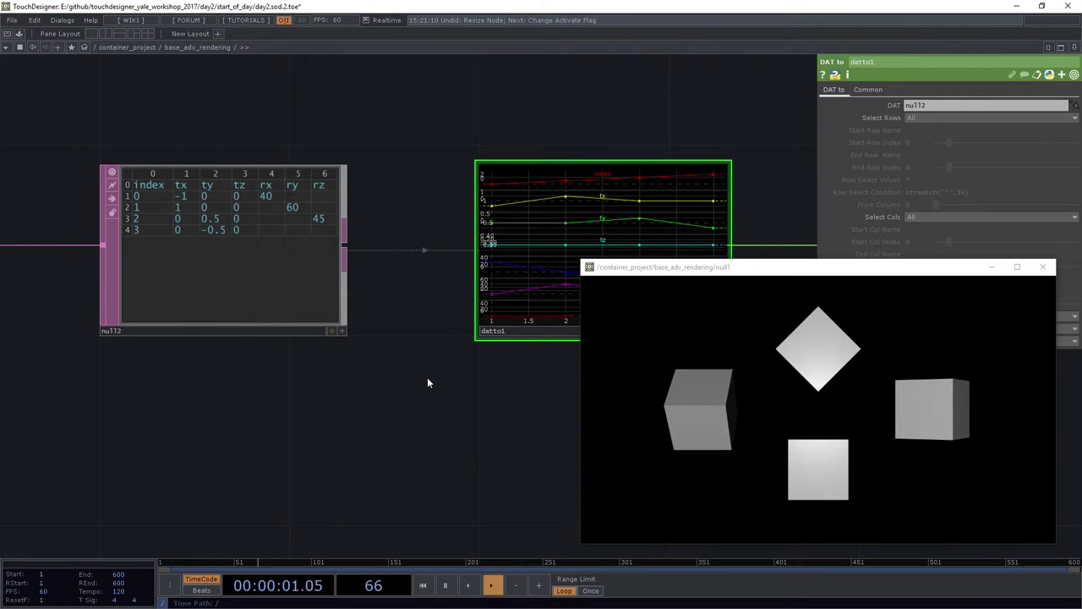
scroll(427, 377, "down", 3)
left_click_drag(429, 378, 345, 349)
scroll(380, 338, "up", 2)
middle_click_drag(429, 333, 212, 261)
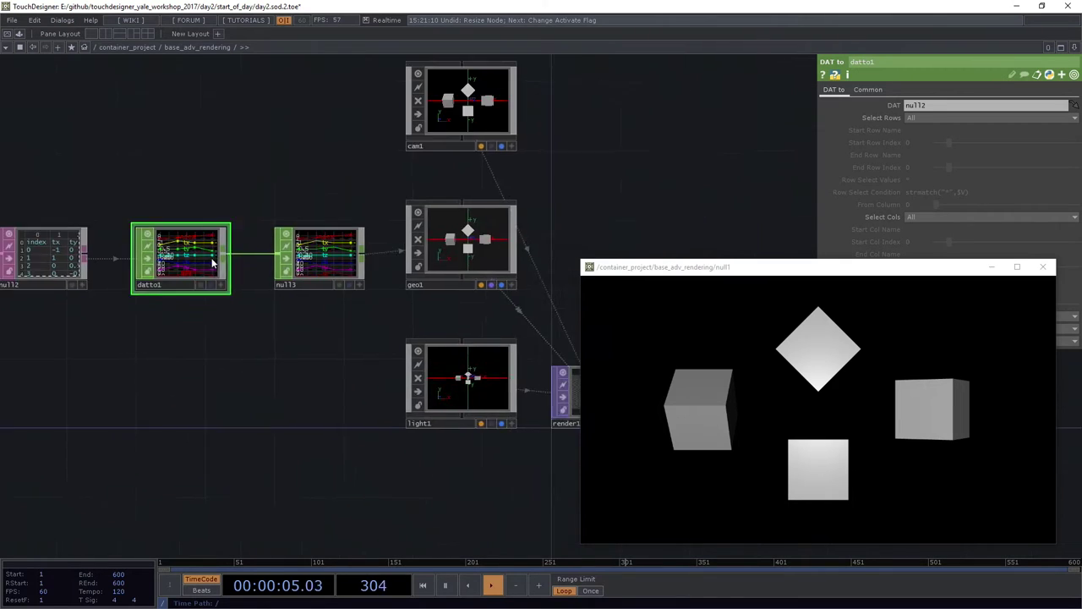
scroll(212, 261, "down", 3)
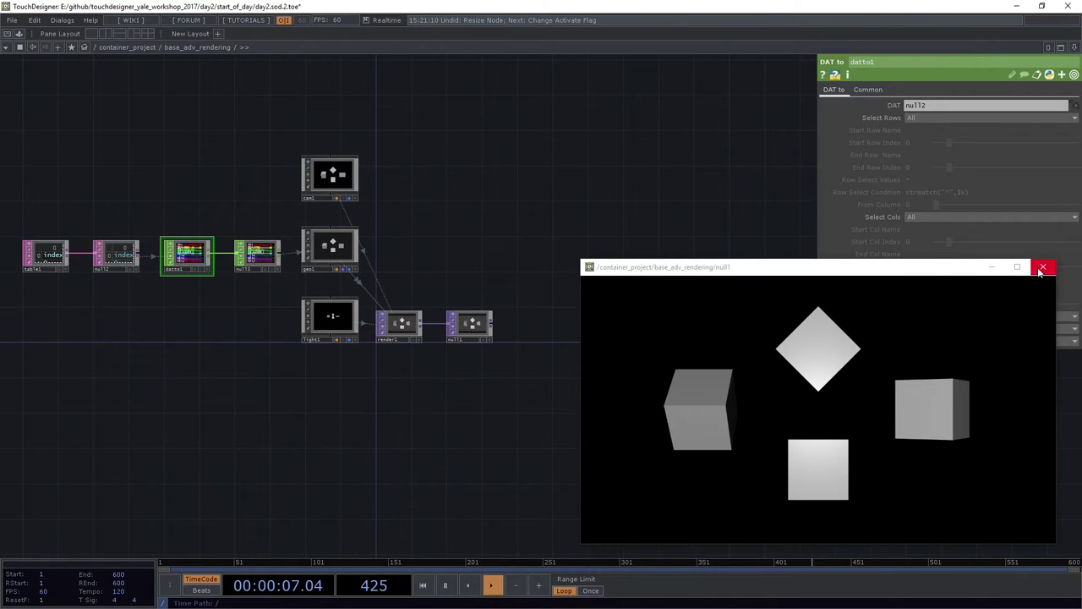
left_click_drag(600, 196, 638, 137)
scroll(584, 146, "up", 3)
left_click_drag(281, 214, 350, 221)
key("ctrl+z")
Add a Noise CHOP to the network directly below table1
left_click_drag(185, 258, 271, 251)
scroll(271, 252, "up", 3)
left_click_drag(436, 263, 644, 277)
left_click_drag(364, 326, 572, 357)
scroll(355, 353, "right", 4)
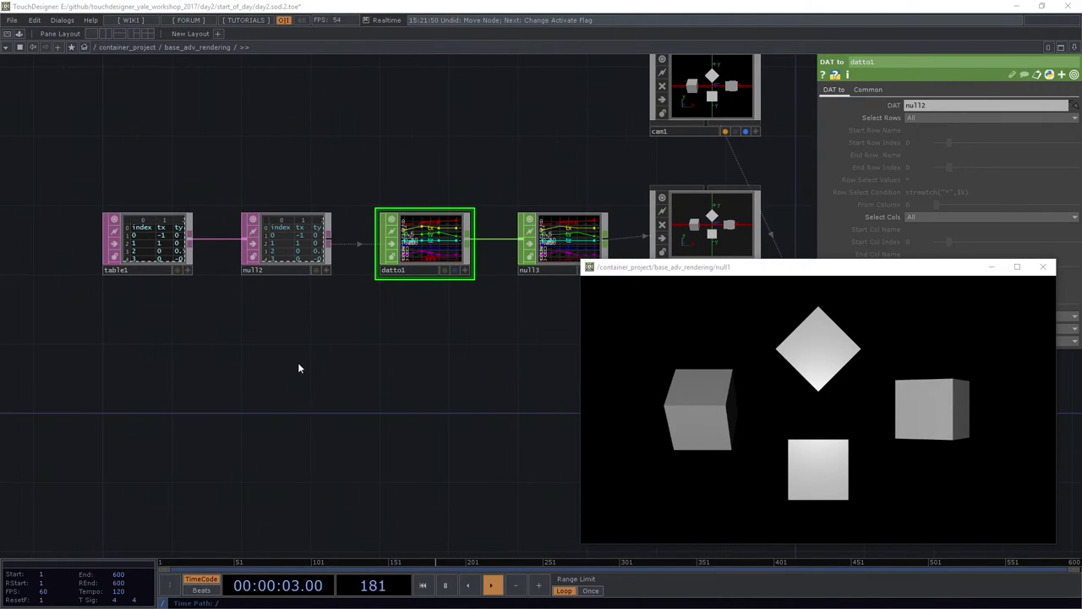
key("Tab")
type("noise")
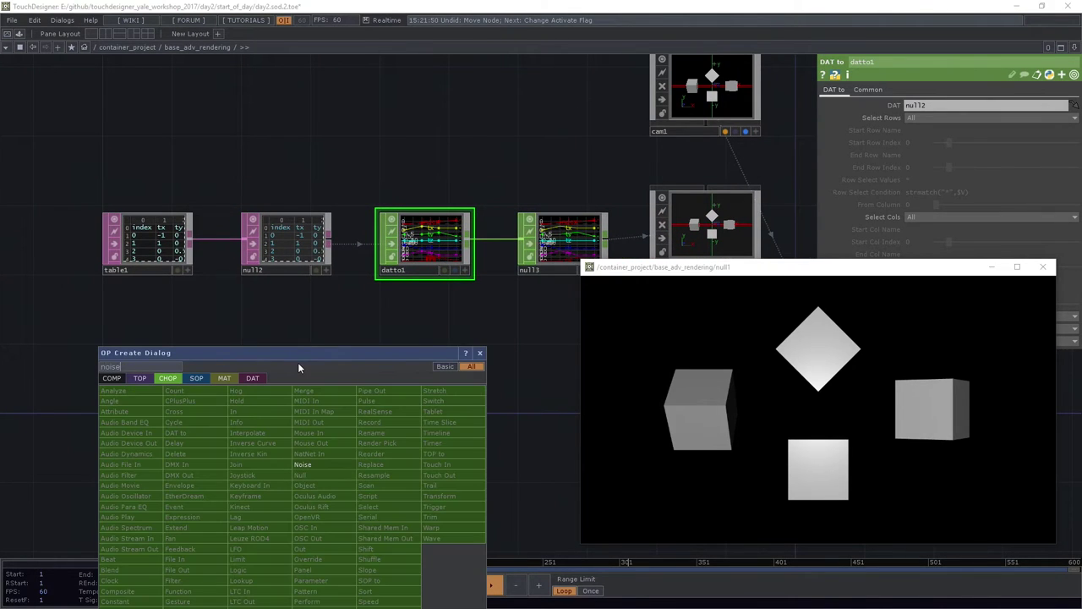
left_click(323, 465)
left_click(203, 362)
scroll(205, 369, "up", 3)
left_click_drag(200, 368, 120, 386)
left_click_drag(140, 295, 280, 495)
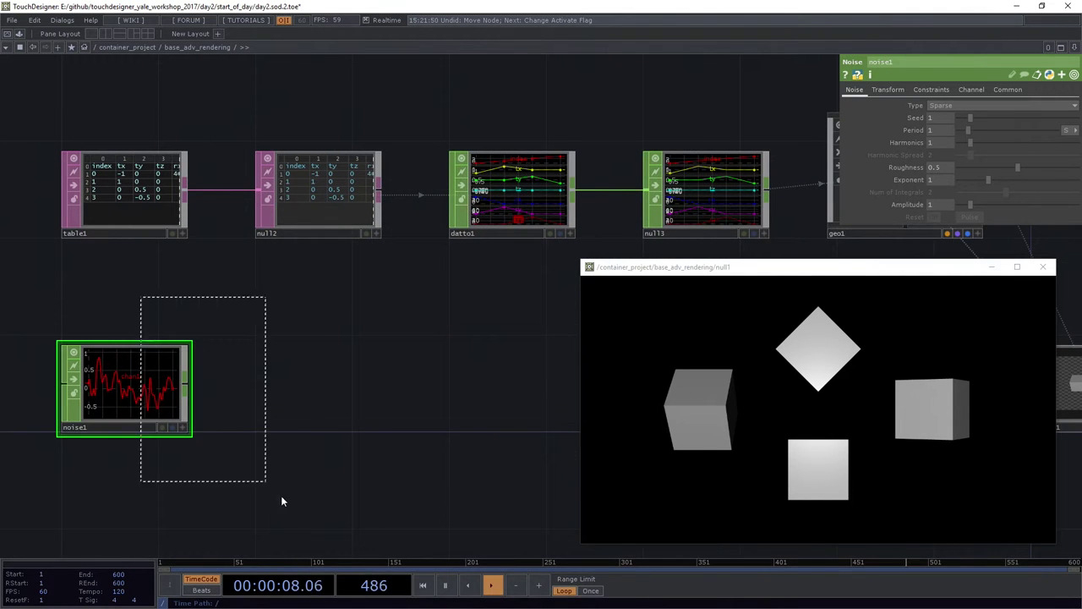
Set the channel names of noise1 to the pattern t[xyz]
left_click(896, 91)
left_click(931, 90)
left_click(970, 90)
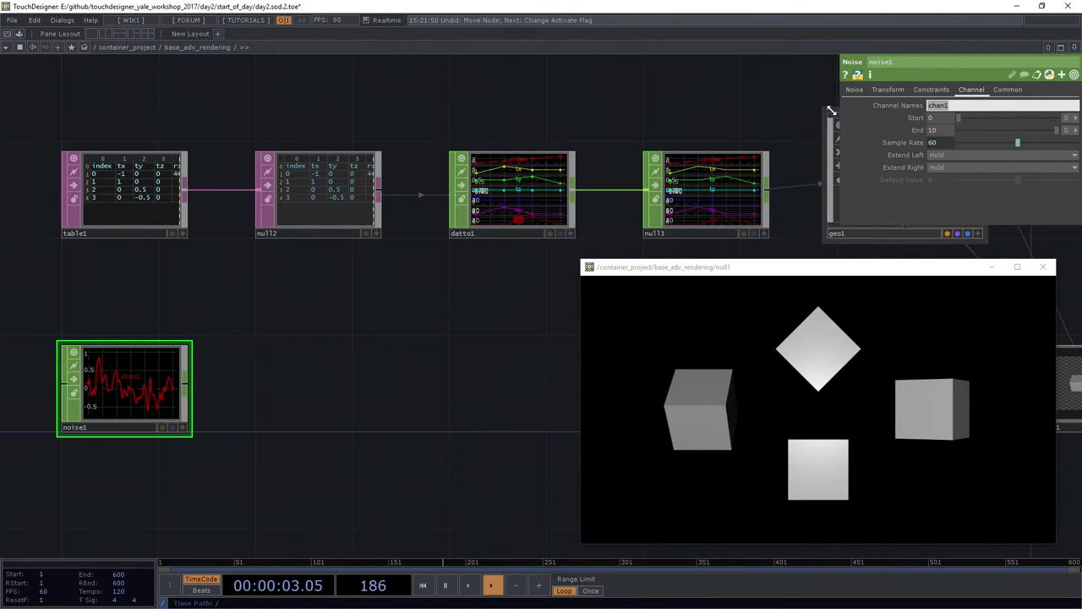
type("t[xyz]")
key("Return")
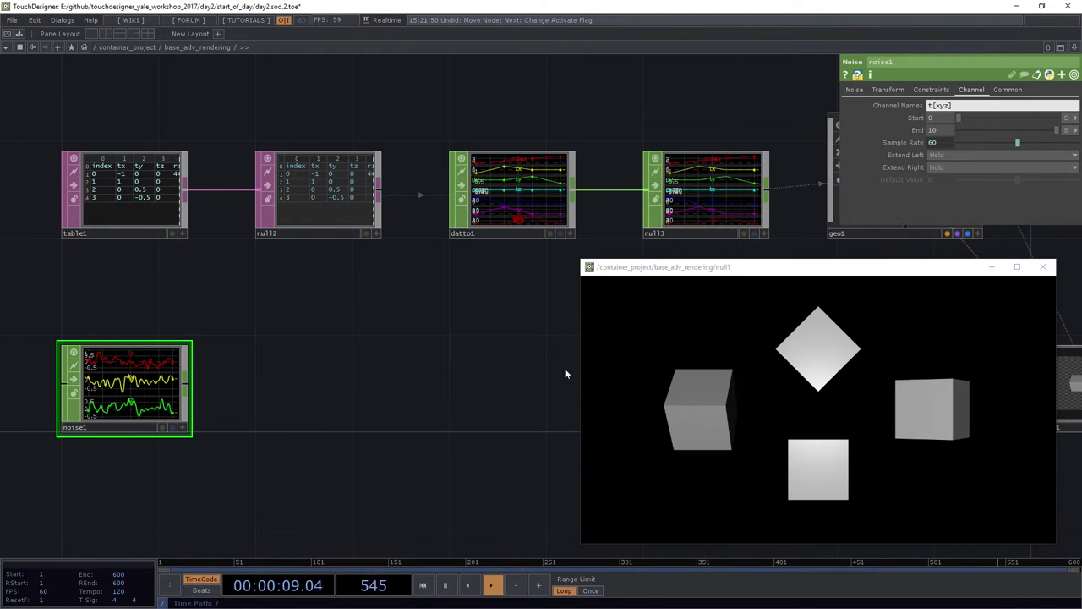
Write the noise1 channel names out individually as tx ty tz
left_click_drag(271, 401, 395, 387)
scroll(215, 389, "up", 5)
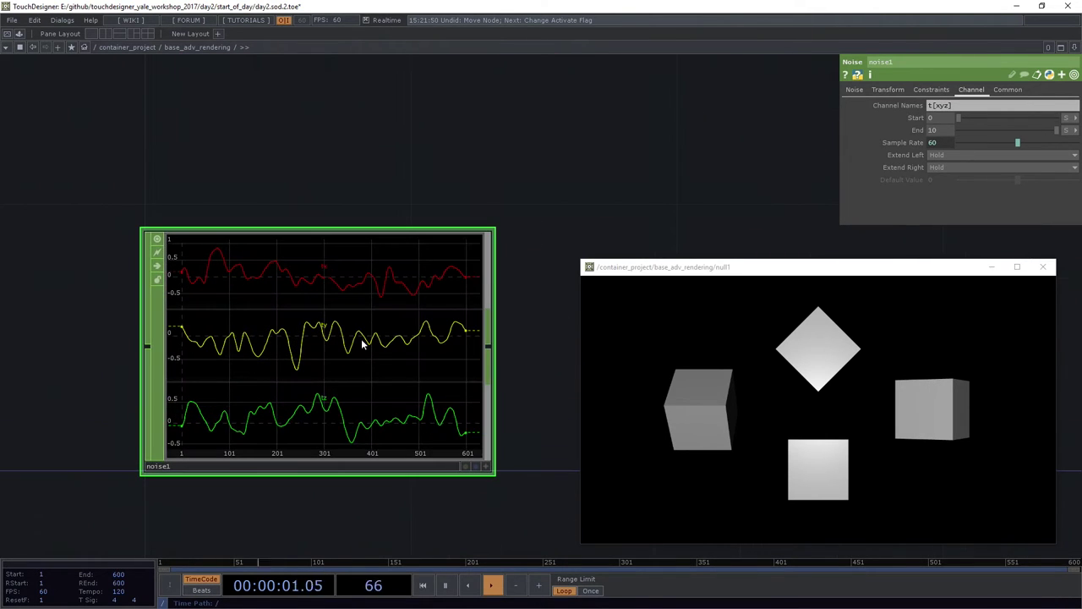
left_click(957, 113)
type("tx t")
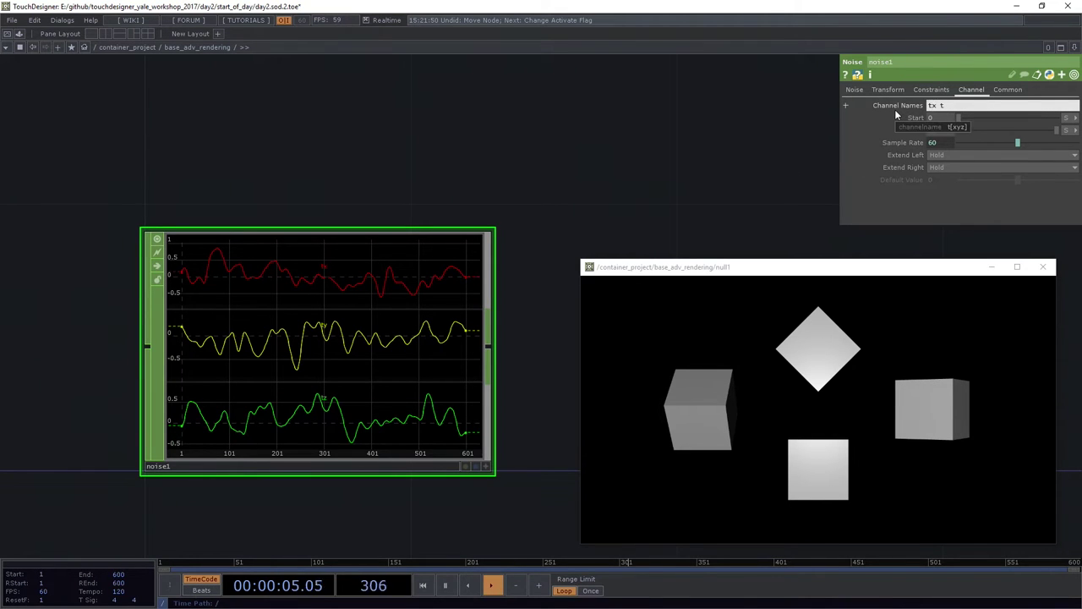
type("y tz")
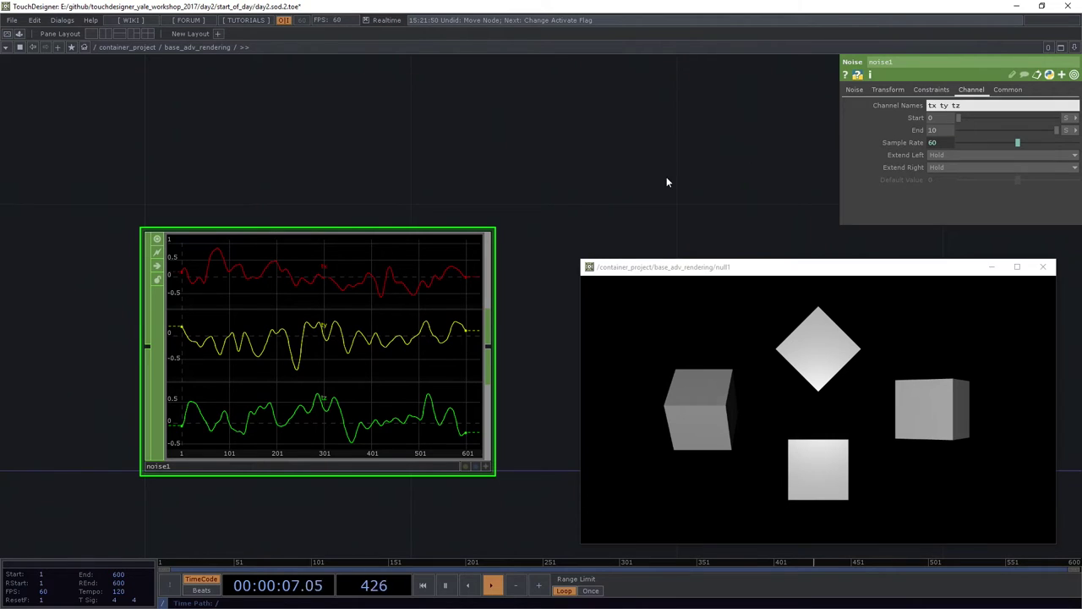
key("Return")
Replace the written-out noise1 channel names with the pattern t[xyz]
left_click_drag(976, 109, 815, 110)
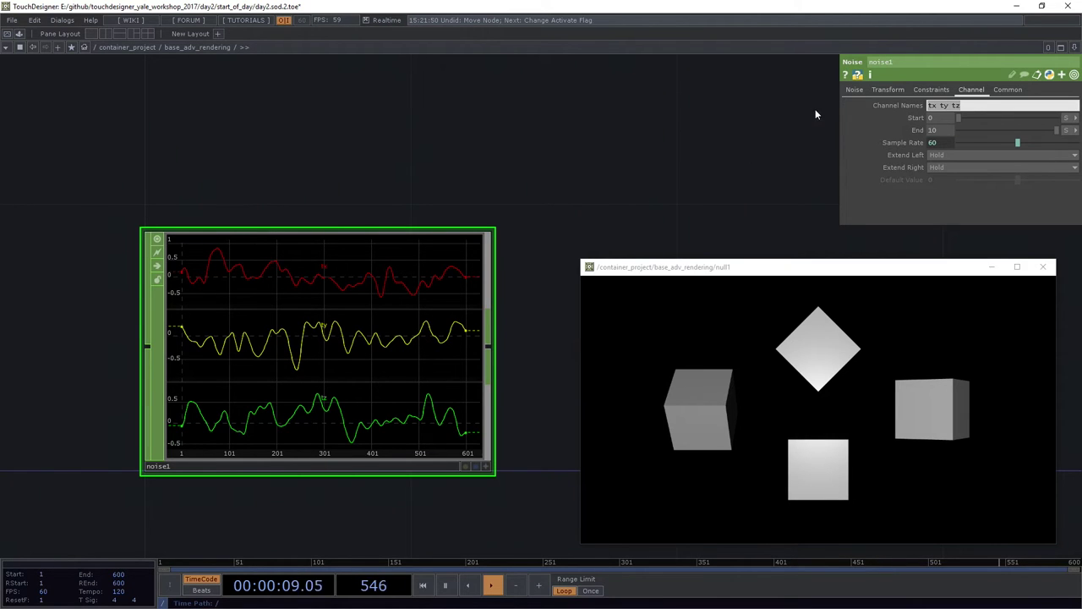
type("t[]")
key("Left")
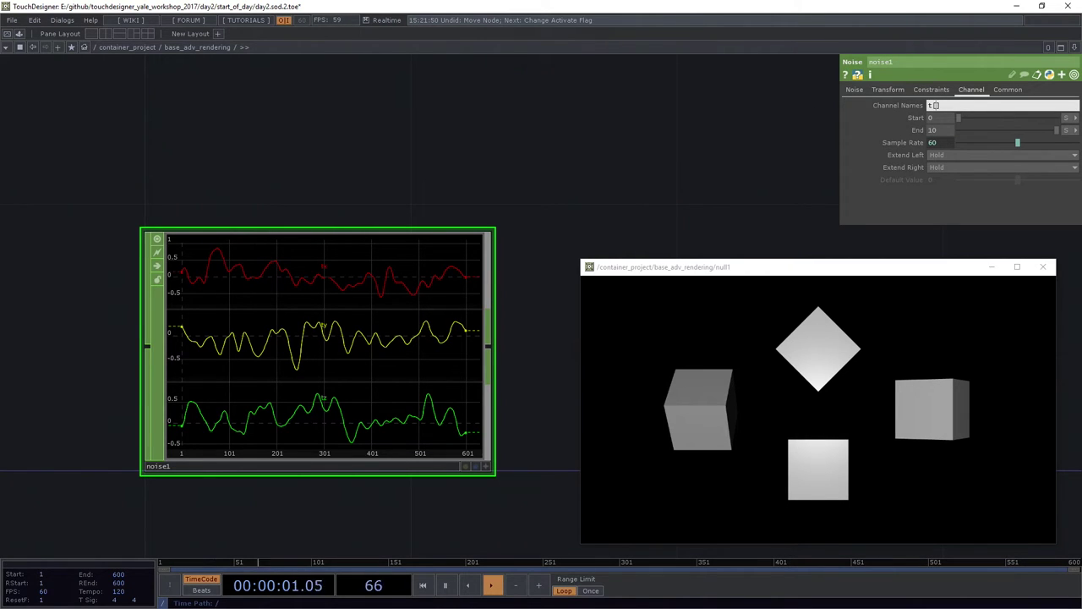
type("xyz")
Add a Math CHOP fed by noise1 and place it below null2
left_click_drag(682, 206, 398, 317)
scroll(601, 221, "down", 4)
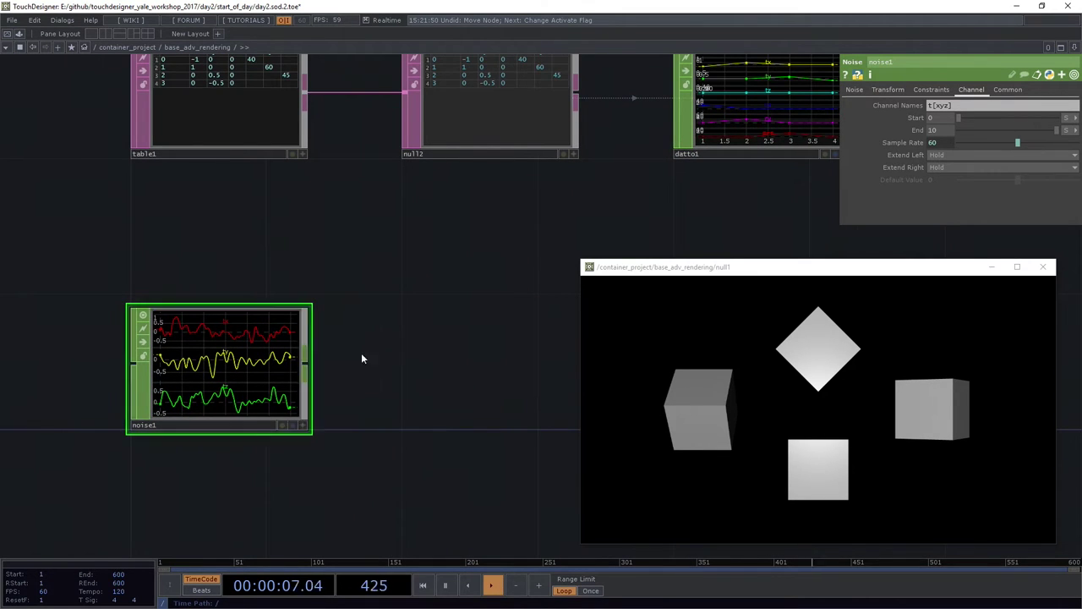
left_click_drag(337, 373, 251, 379)
key("Tab")
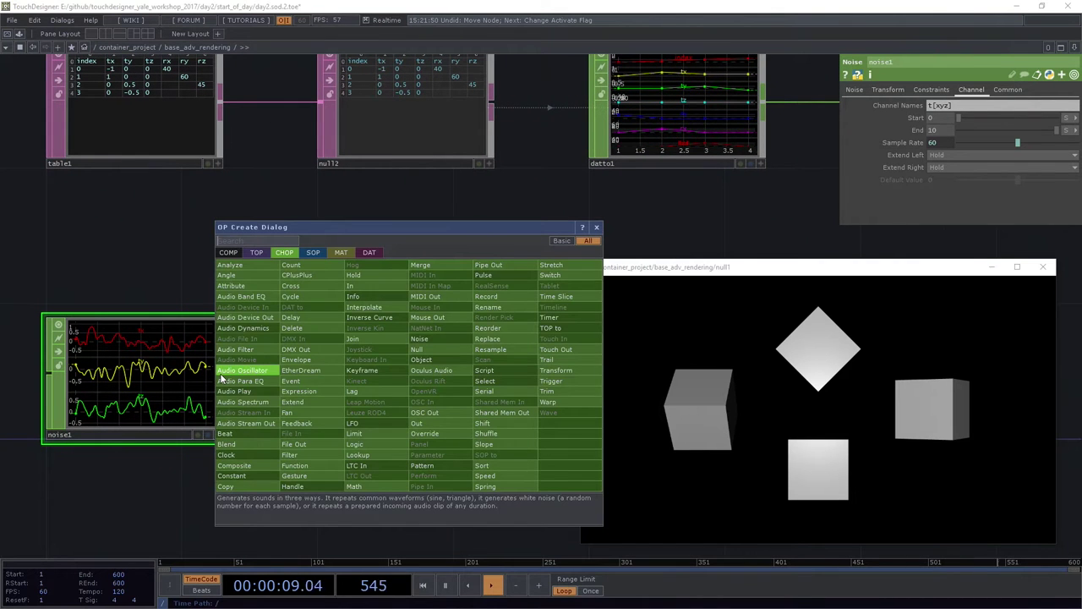
type("ma")
left_click(364, 487)
left_click(449, 359)
scroll(451, 367, "up", 2)
left_click_drag(450, 364, 391, 401)
Wire the output of math1 into null3 in place of the datto1 connection
scroll(406, 372, "up", 2)
scroll(420, 326, "down", 5)
left_click_drag(256, 312, 226, 319)
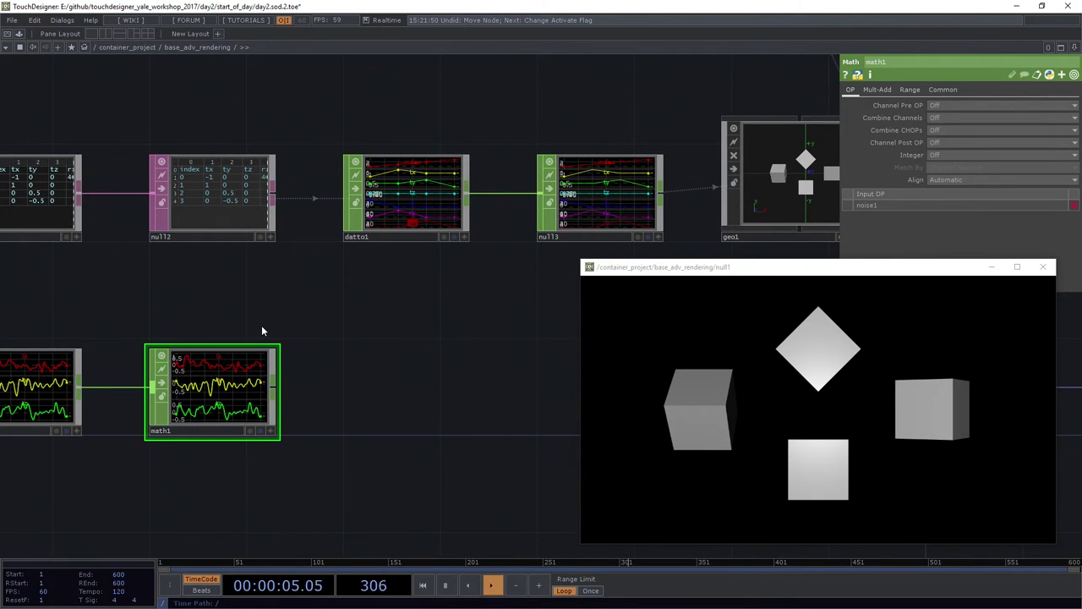
left_click_drag(330, 308, 278, 310)
scroll(194, 242, "down", 3)
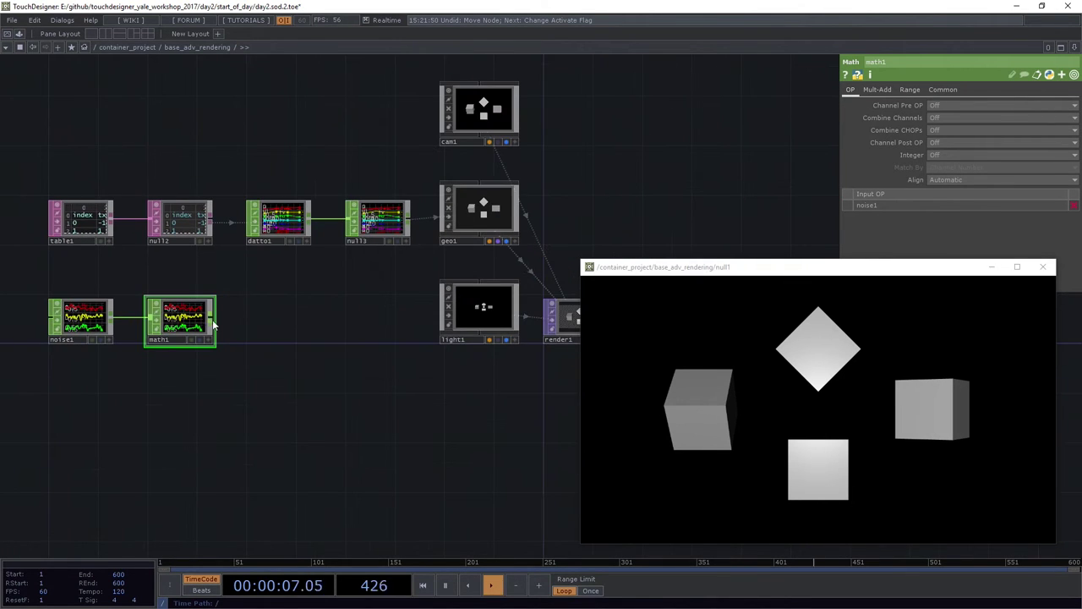
left_click_drag(211, 318, 337, 240)
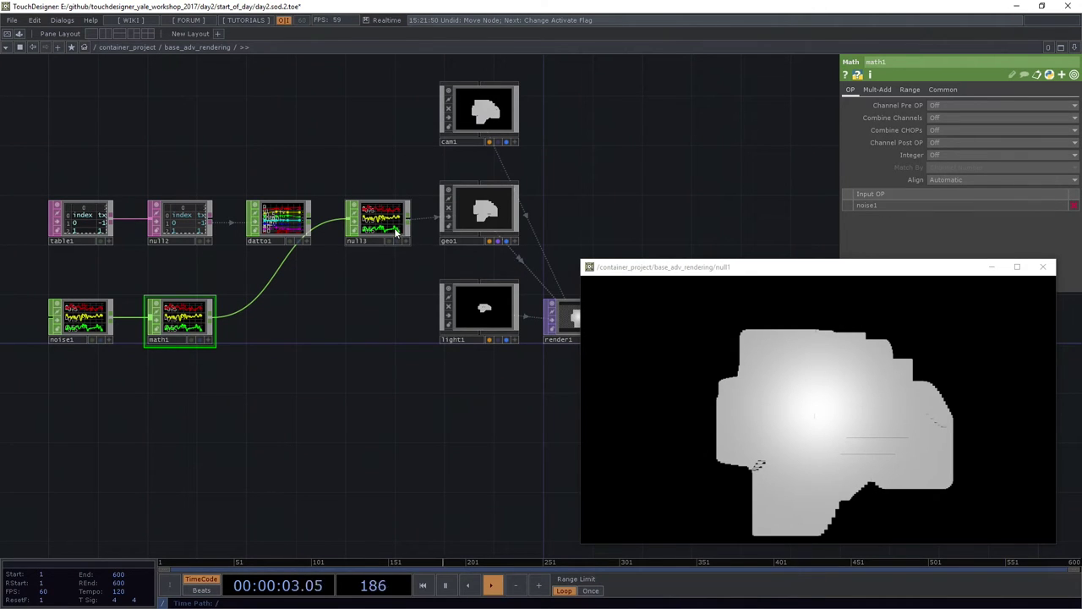
Set the scale of box1 inside geo1 to 0.05 and return to the base_adv_rendering network
scroll(375, 229, "up", 2)
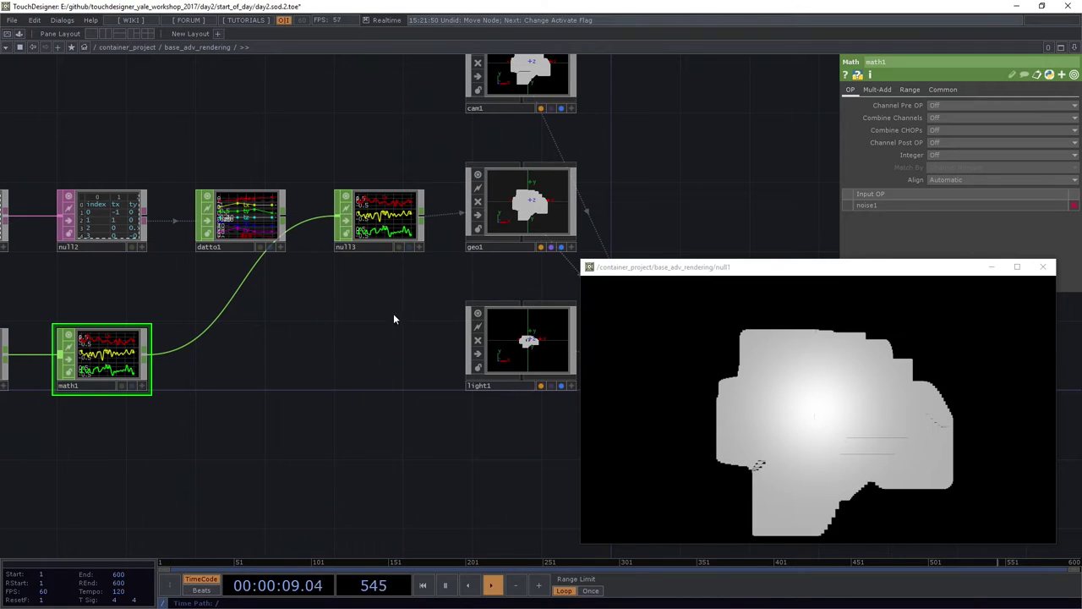
left_click_drag(377, 322, 170, 401)
scroll(263, 308, "up", 5)
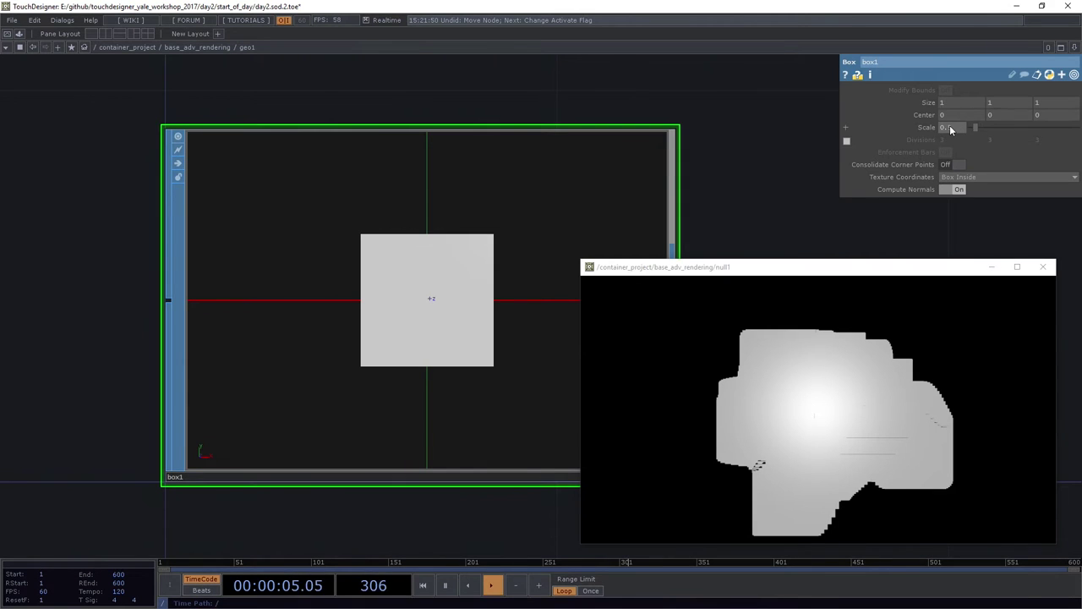
mouse_move(949, 125)
left_mouse_down()
mouse_move(944, 107)
mouse_move(951, 129)
left_mouse_up()
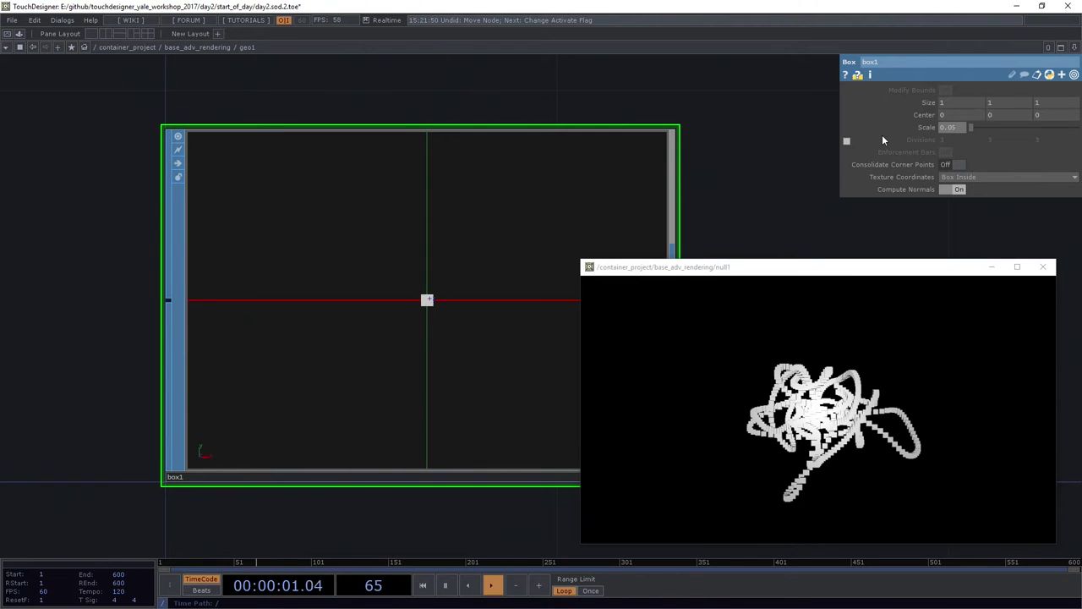
scroll(689, 228, "down", 6)
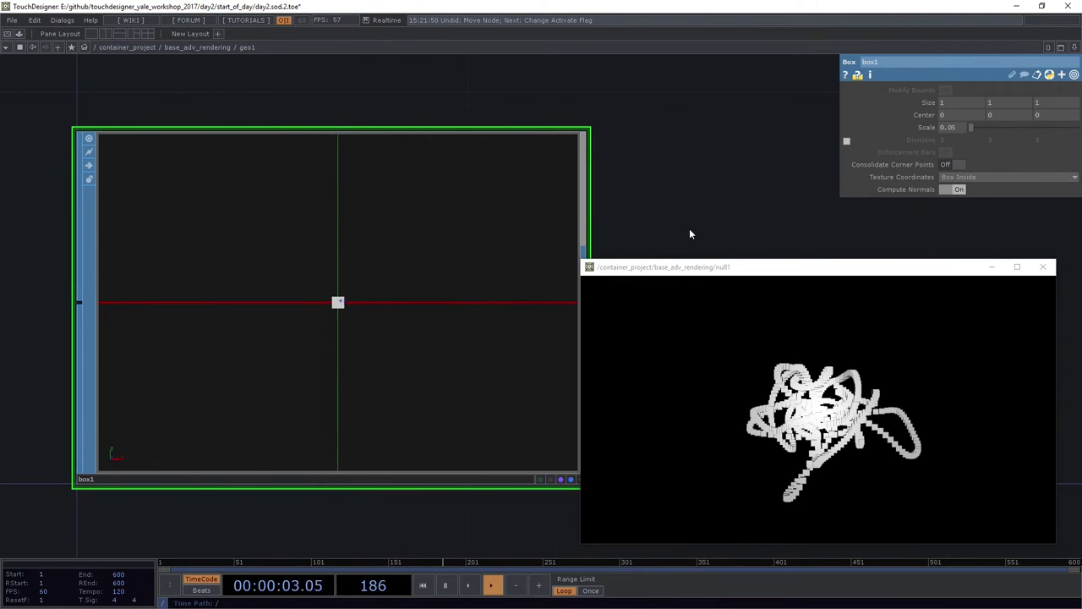
scroll(436, 497, "down", 8)
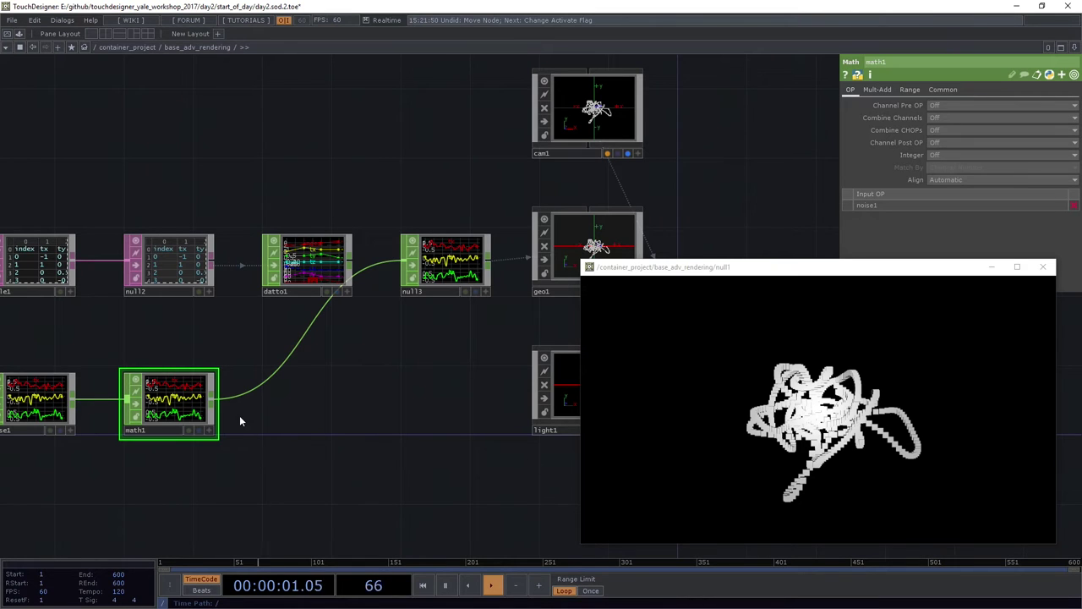
Remap math1 from the range -1 to 1 into the range -2 to 2
left_click(909, 88)
type("-1")
key("Return")
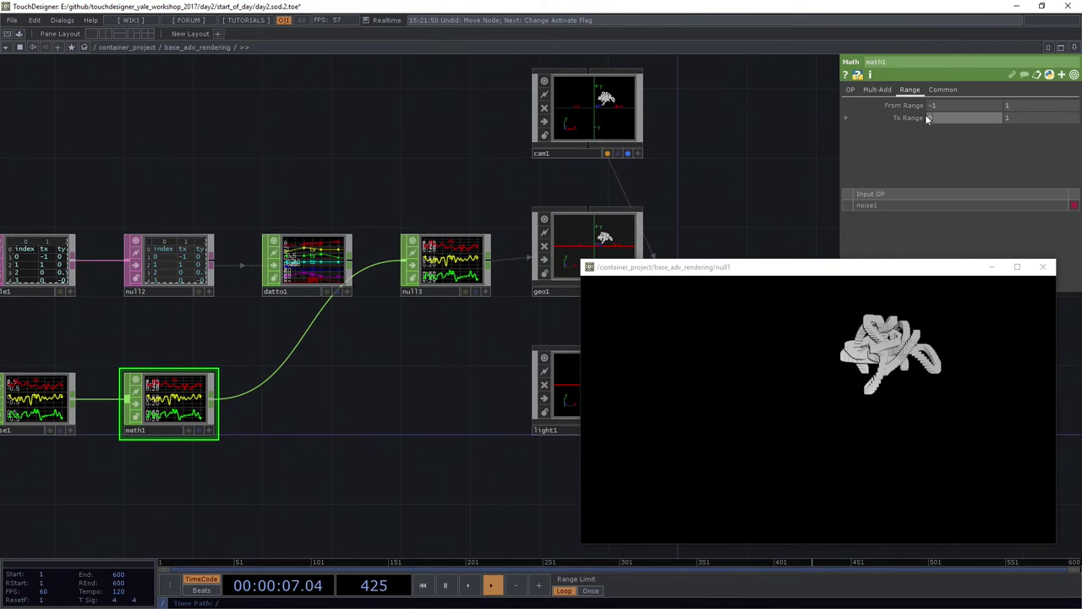
scroll(872, 118, "down", 1)
key("Tab")
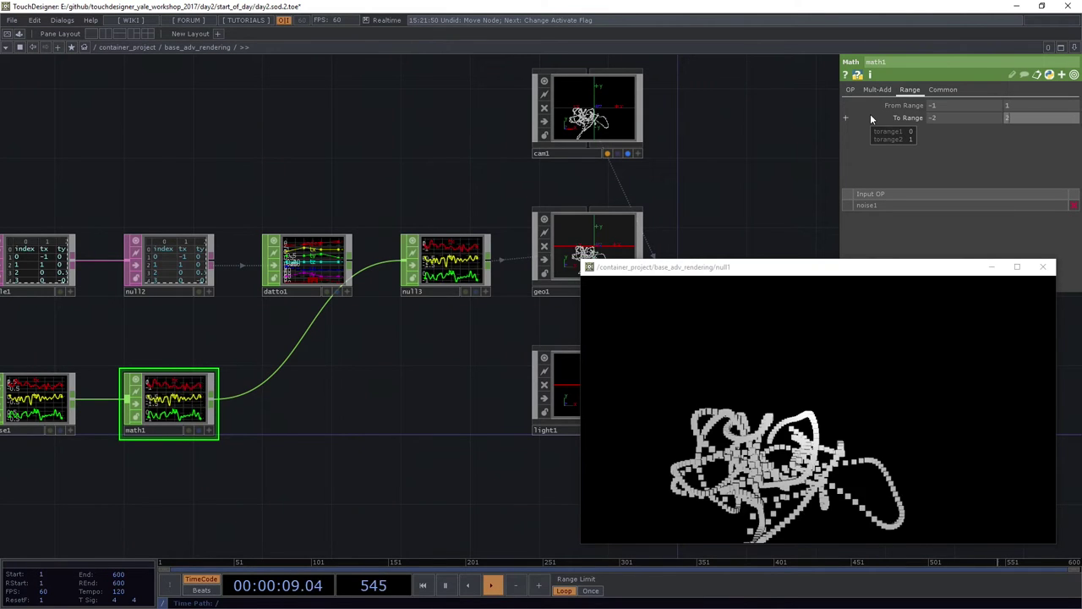
type("2")
key("Return")
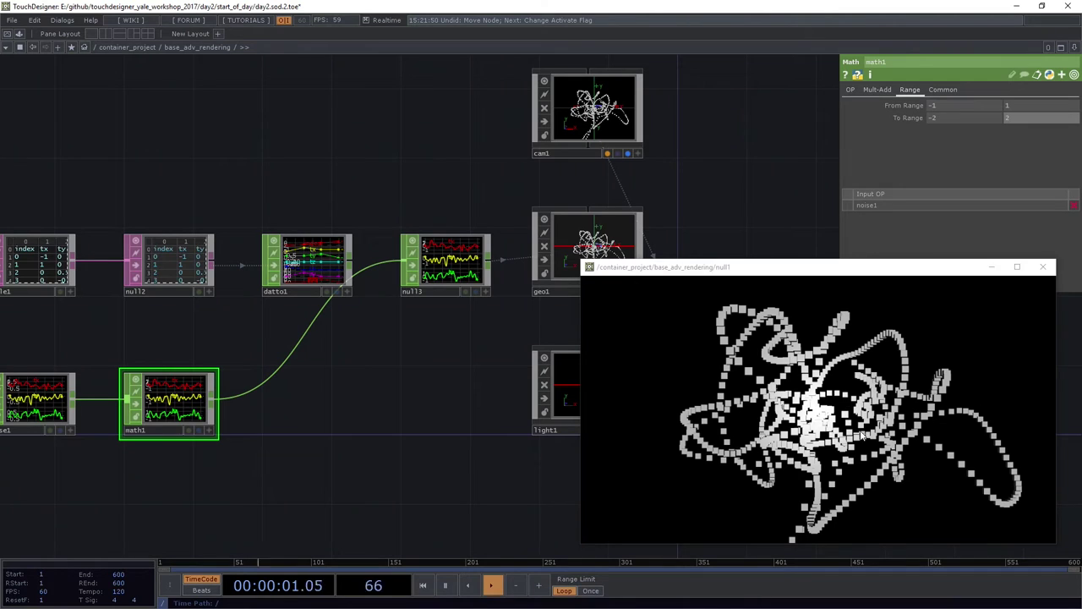
Close the floating null1 viewer window and split the workspace into two side-by-side panes
left_click(1043, 267)
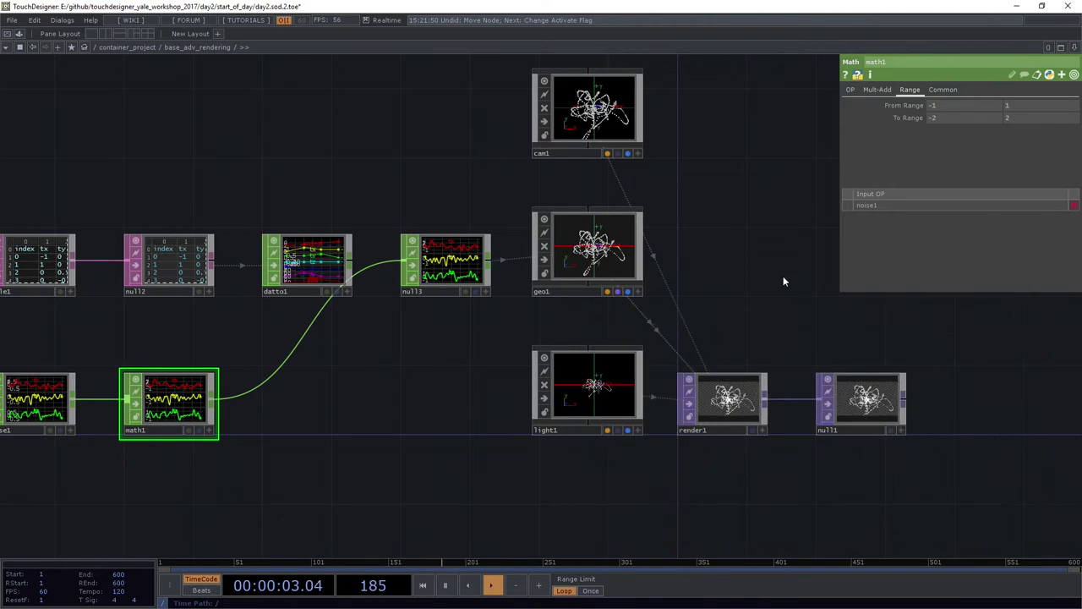
scroll(771, 273, "up", 8)
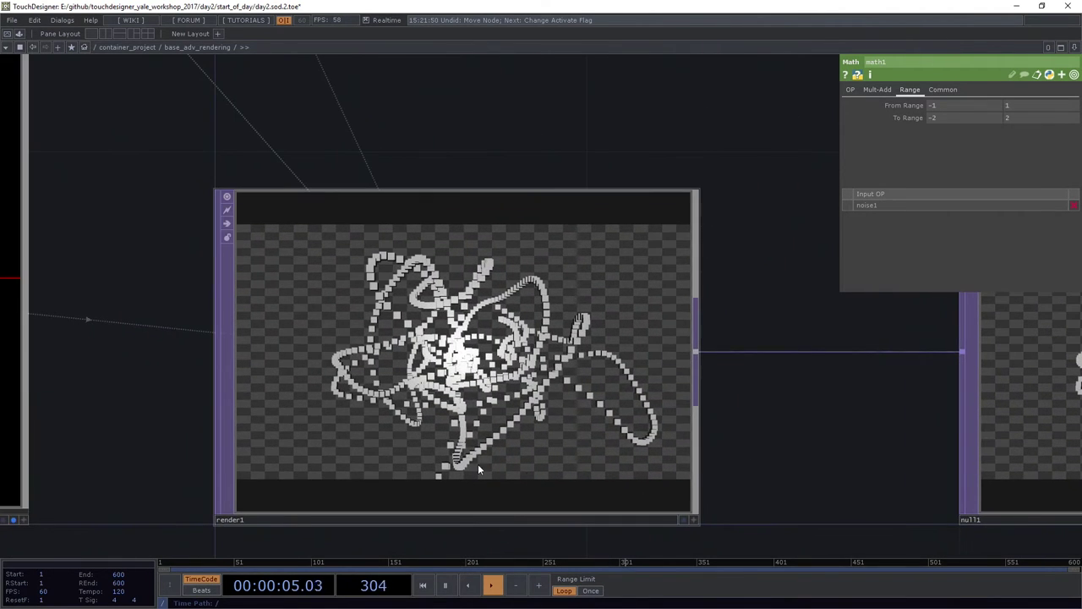
scroll(552, 351, "down", 8)
left_click_drag(446, 247, 566, 339)
scroll(566, 339, "down", 2)
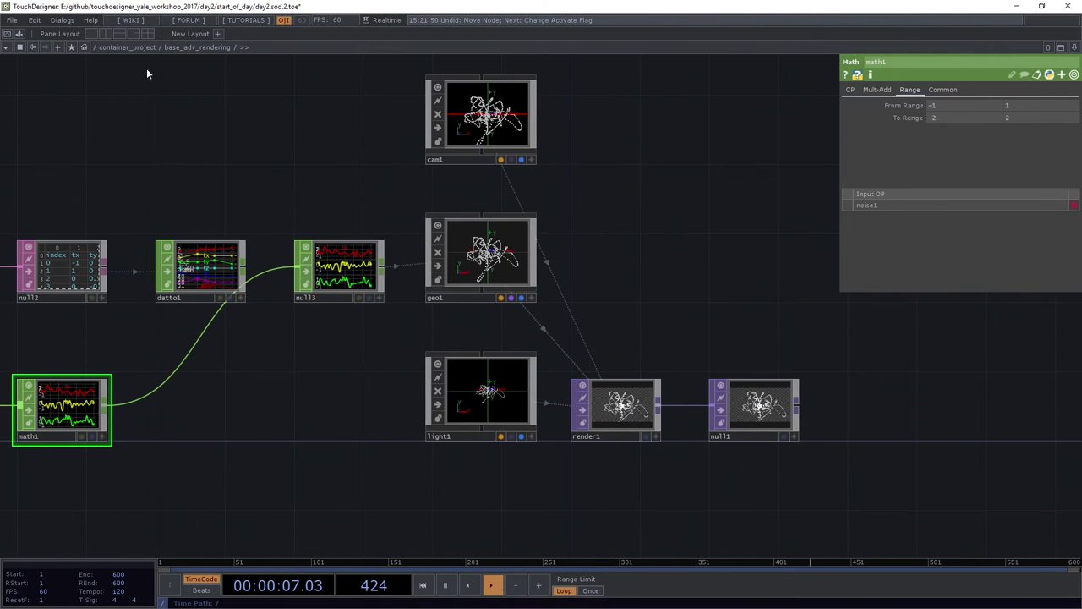
left_click(107, 34)
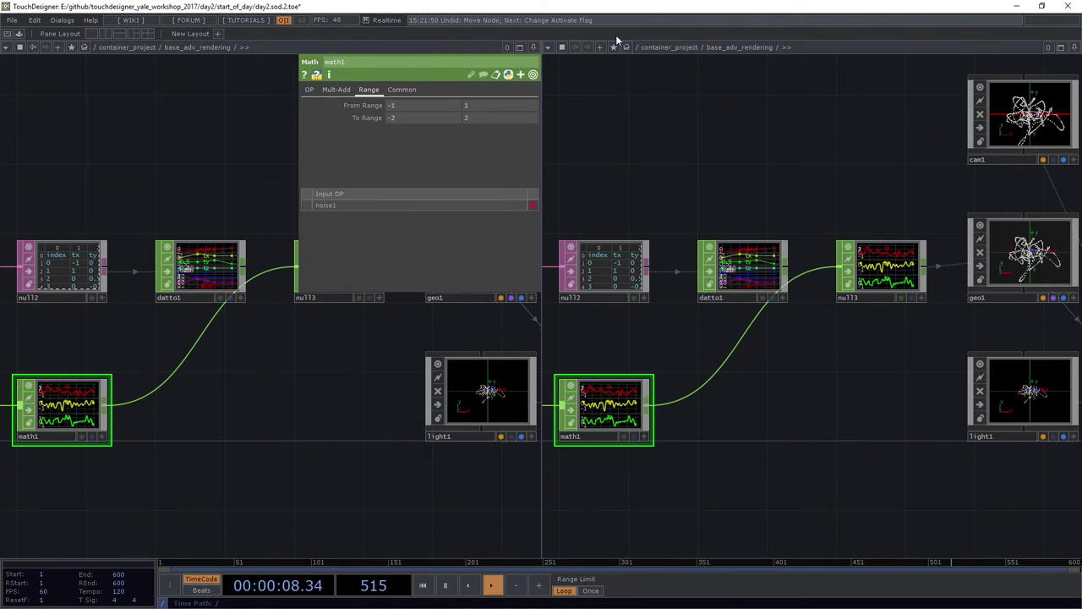
Turn the second pane into a Geometry Viewer that shows the instanced boxes from an angle
left_click(548, 48)
left_click(571, 80)
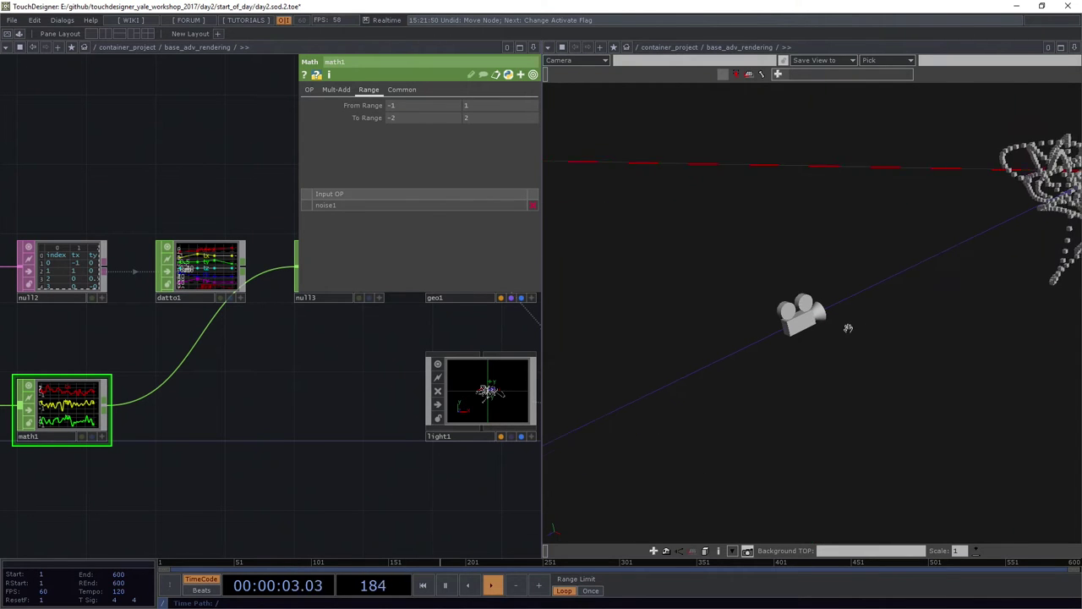
left_click_drag(848, 327, 829, 371)
right_click_drag(849, 274, 665, 399)
right_click_drag(892, 272, 823, 328)
scroll(891, 289, "up", 5)
right_click_drag(885, 309, 874, 313)
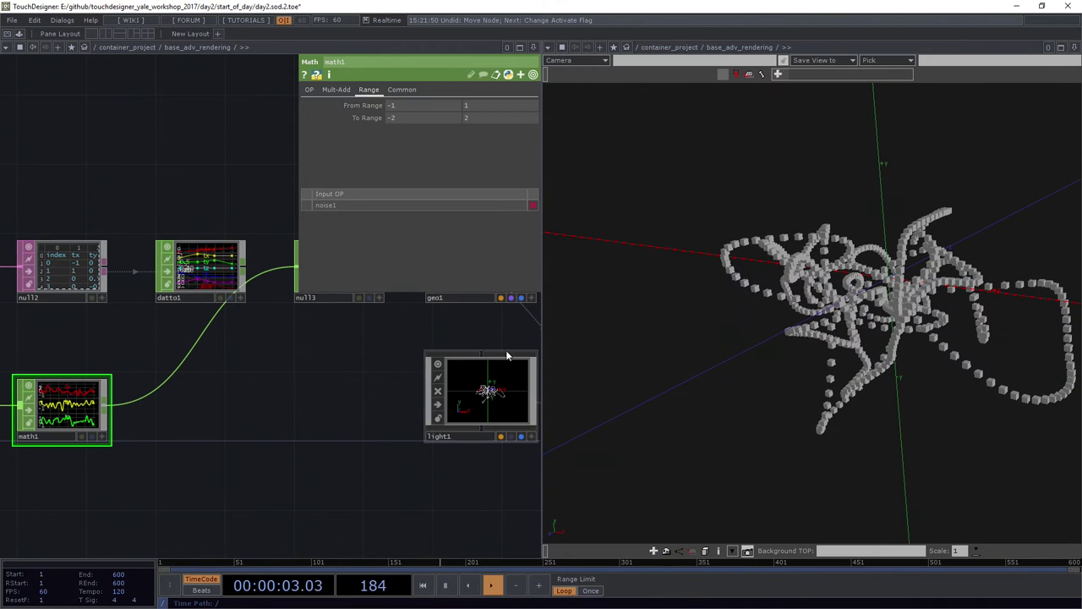
Move noise1 farther away from math1 and set its channel names to t[xyz] r[xyz]
left_click_drag(377, 382, 558, 373)
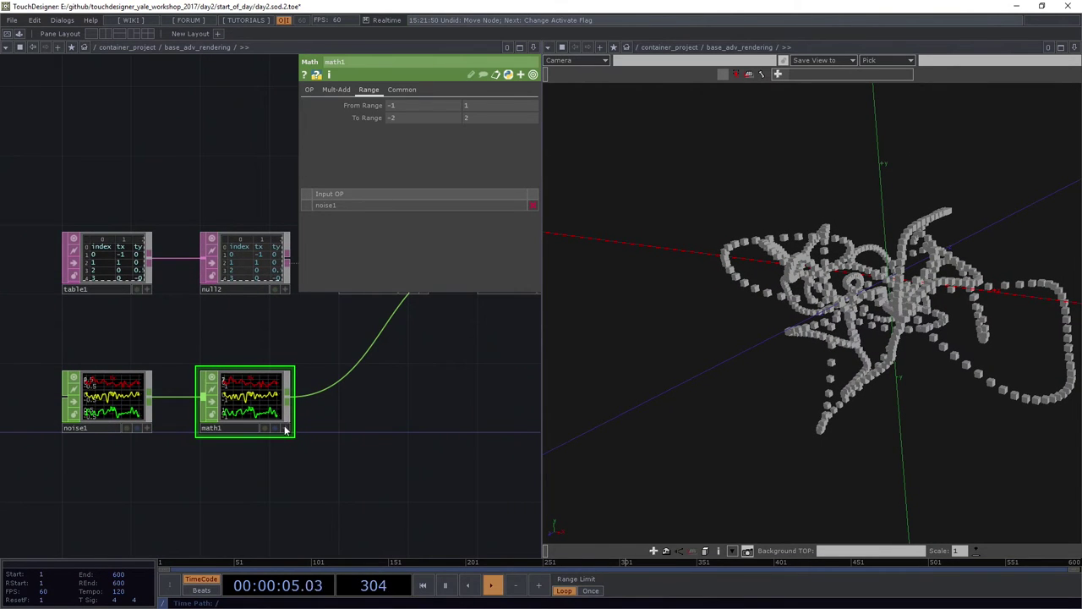
scroll(252, 478, "up", 3)
left_click_drag(205, 437, 278, 434)
scroll(279, 434, "down", 3)
left_click_drag(139, 454, 244, 453)
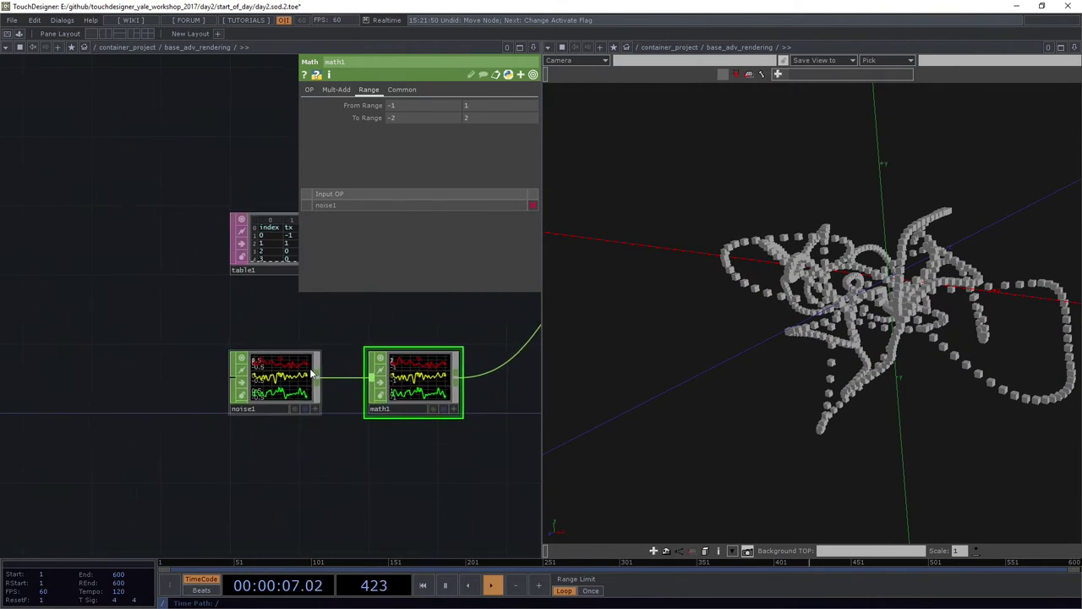
left_click_drag(278, 392, 139, 391)
right_click_drag(97, 307, 163, 504)
left_click(459, 106)
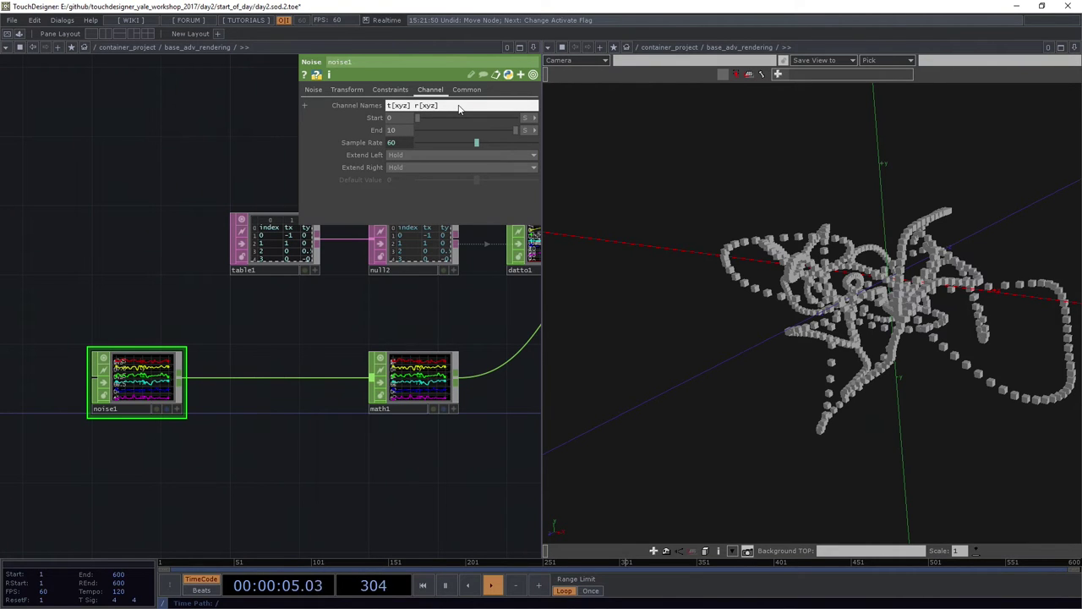
key("Return")
Insert a Select CHOP into the wire between noise1 and math1
scroll(244, 385, "up", 3)
scroll(249, 394, "up", 1)
left_click_drag(292, 446, 396, 415)
scroll(111, 358, "down", 3)
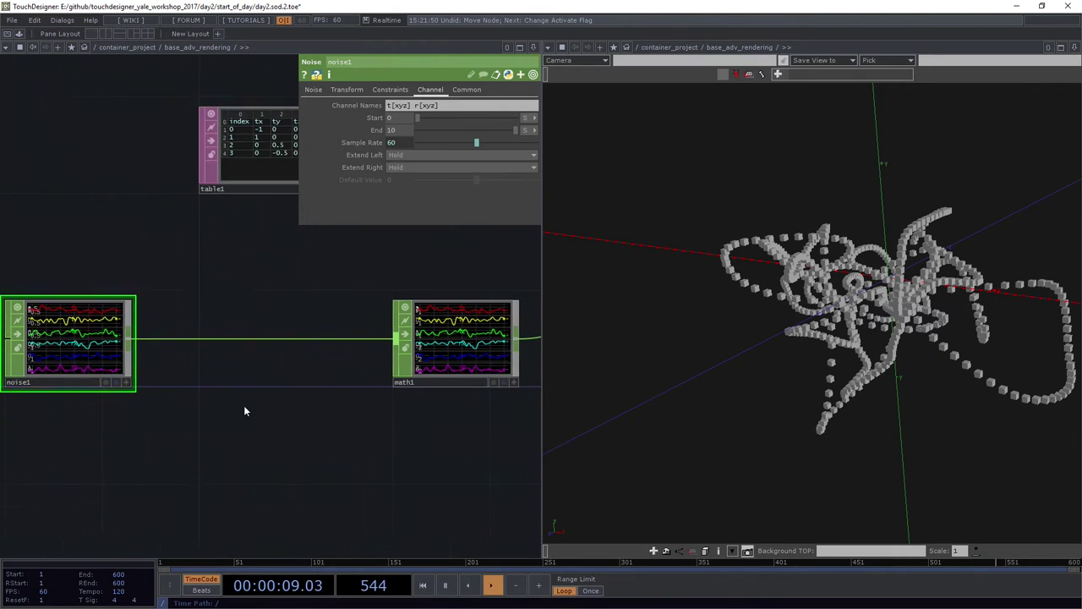
right_click(236, 334)
left_click(251, 321)
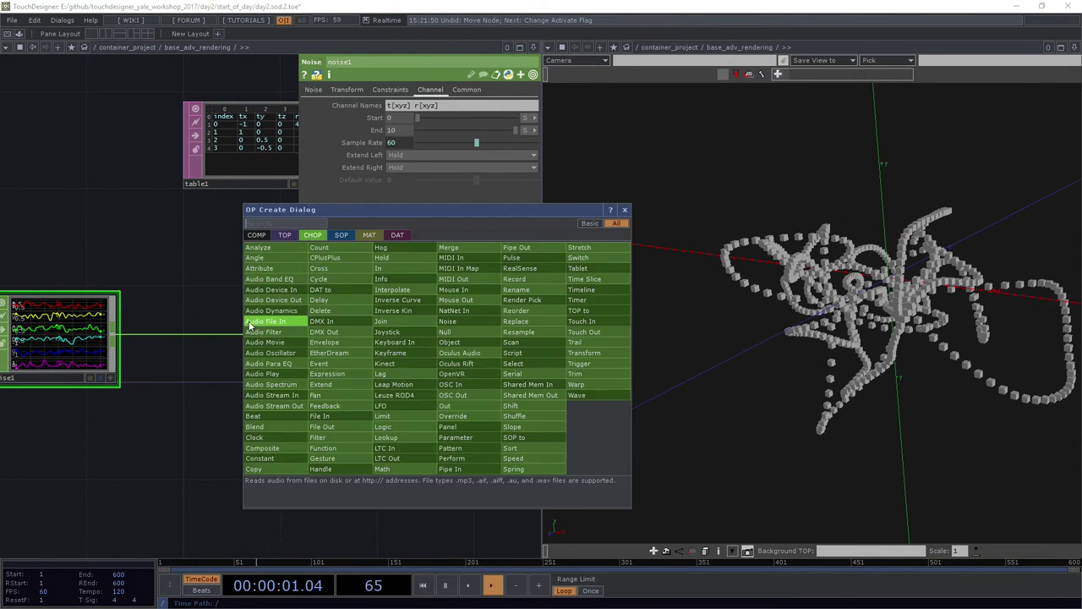
key("Escape")
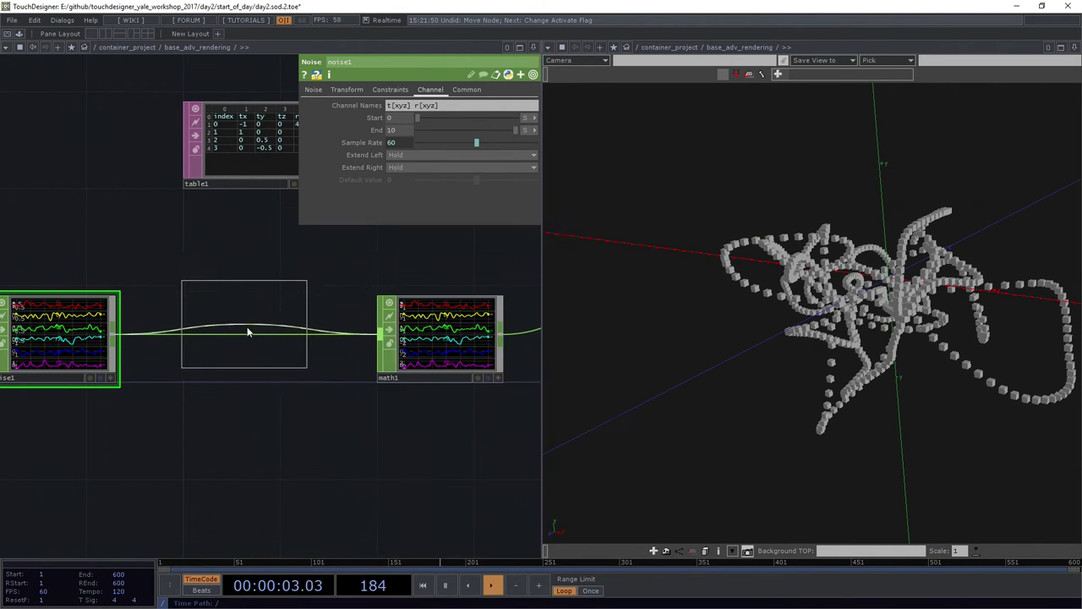
left_click(254, 330)
scroll(249, 342, "up", 2)
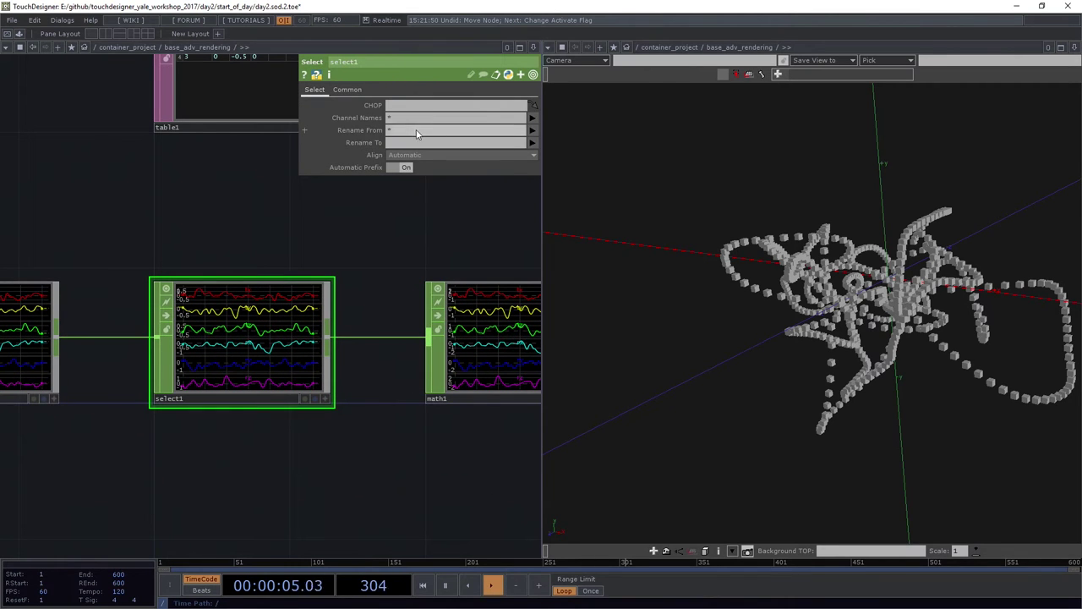
Limit select1 to the translate channels with the channel name pattern t[xyz]
type("t")
type("[]")
type("xyz")
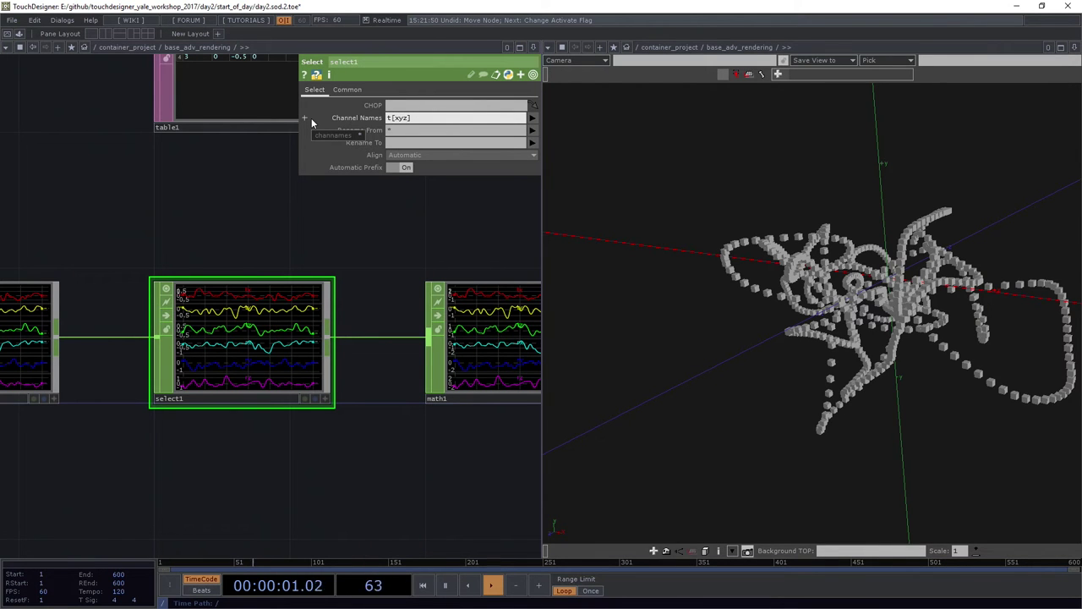
key("Return")
scroll(286, 372, "down", 5)
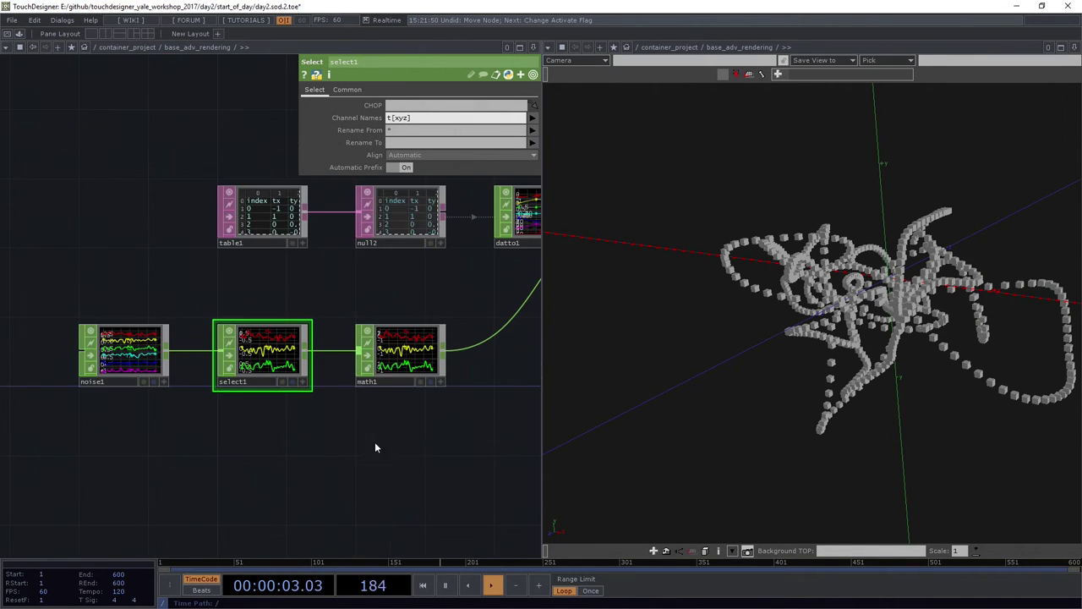
Examine the channels passing from noise1 through select1 to math1, and the instanced boxes in the 3D view
left_click_drag(378, 451, 266, 475)
scroll(319, 429, "up", 2)
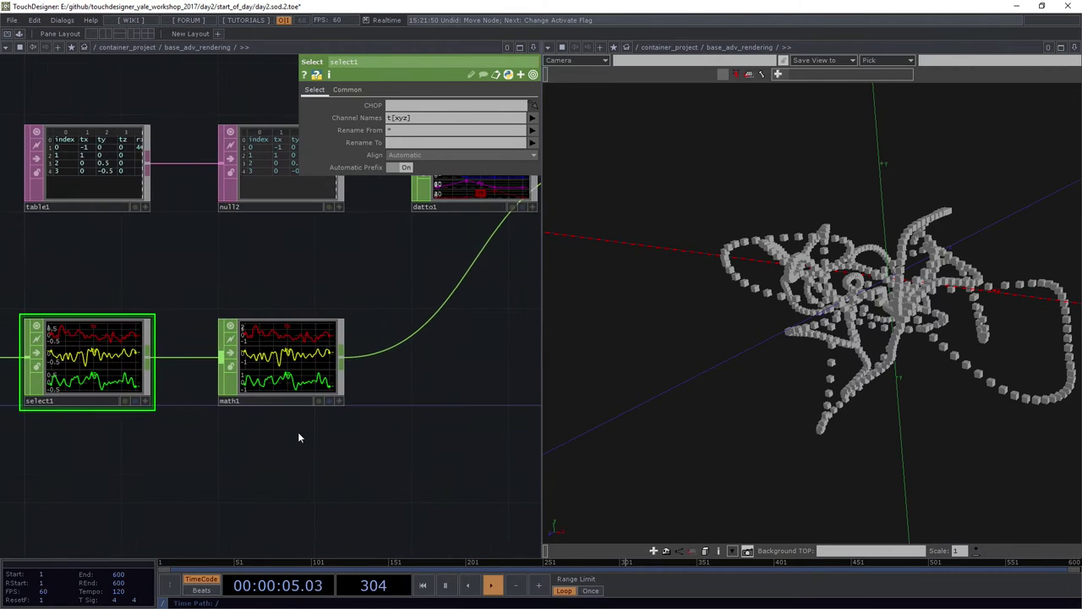
left_click_drag(299, 437, 408, 412)
left_click(381, 365)
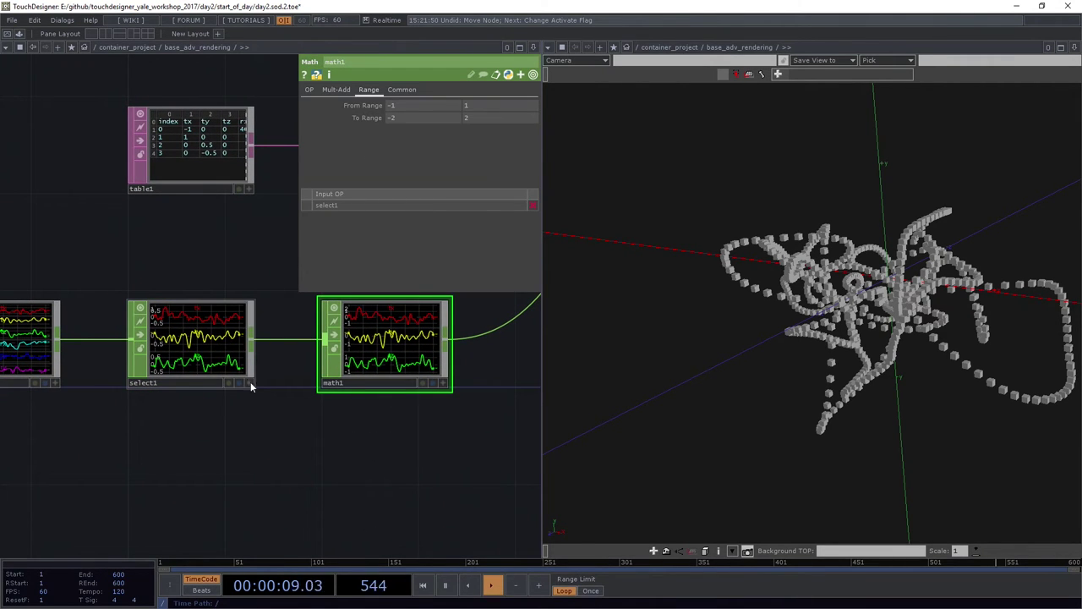
left_click_drag(84, 384, 236, 381)
scroll(236, 381, "up", 2)
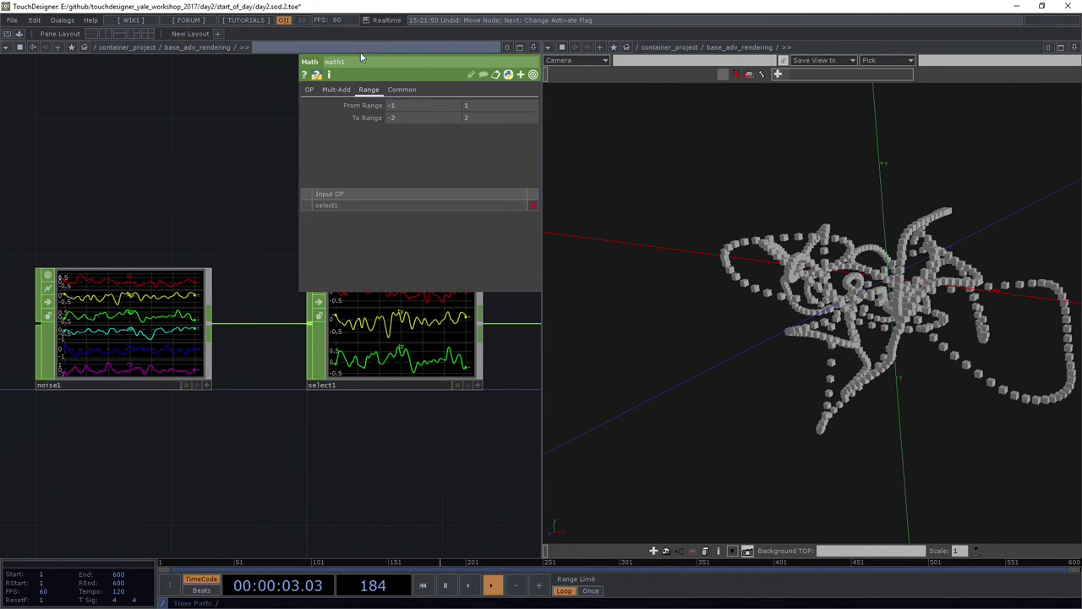
left_click_drag(325, 443, 224, 464)
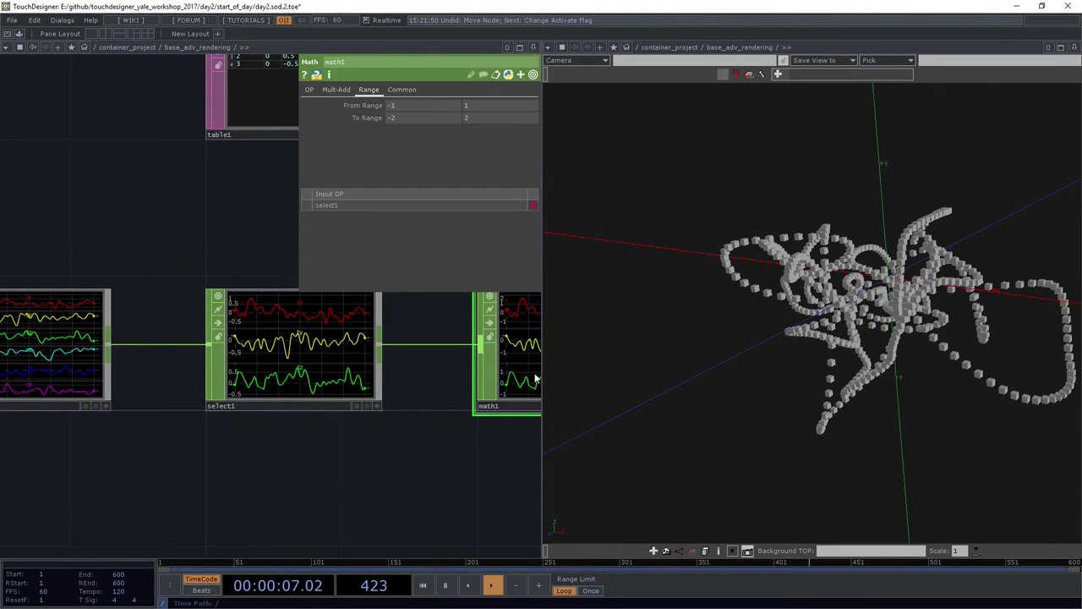
mouse_move(713, 379)
left_mouse_down()
mouse_move(737, 380)
mouse_move(717, 366)
left_mouse_up()
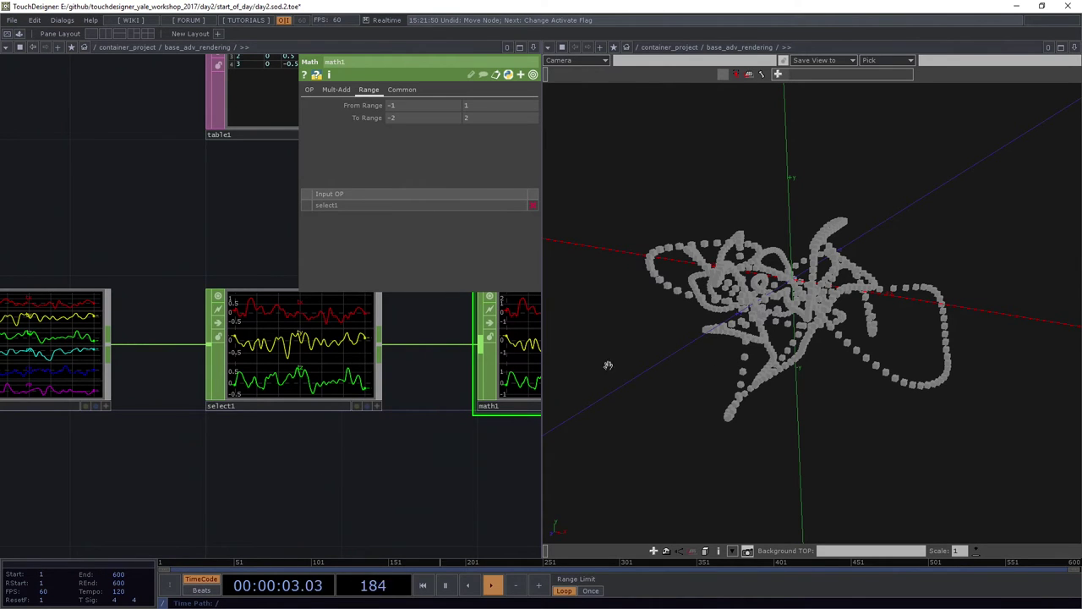
Duplicate select1 and math1 together and place the copies below the originals
left_click_drag(314, 481, 245, 446)
scroll(245, 446, "down", 3)
right_click_drag(445, 473, 216, 364)
key("ctrl+c")
key("ctrl+v")
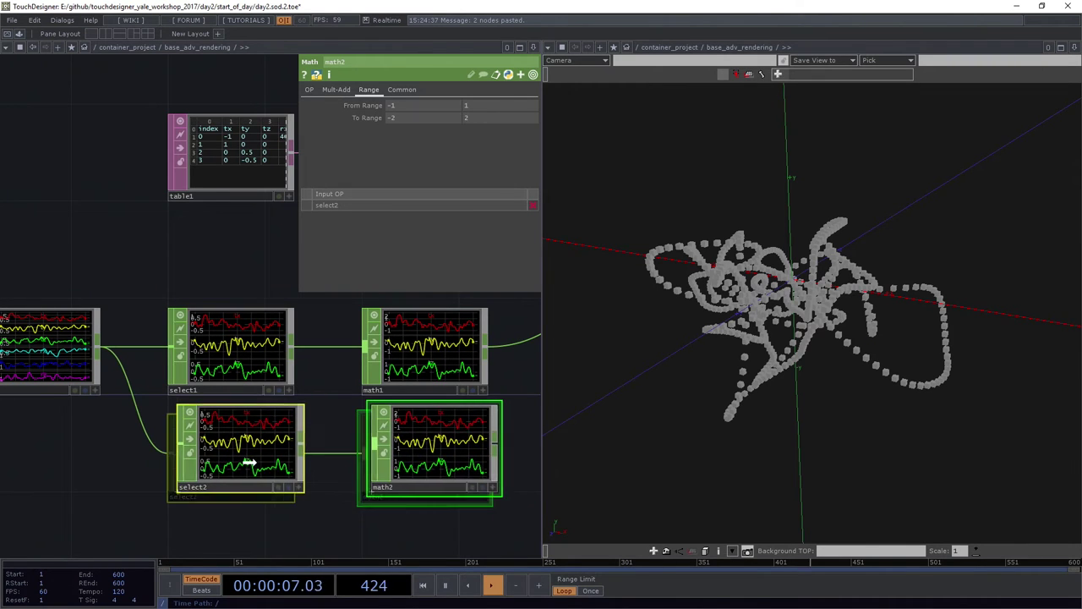
Change the channel names pattern of select2 to r[xyz] to pick the rotation channels
left_click(240, 461)
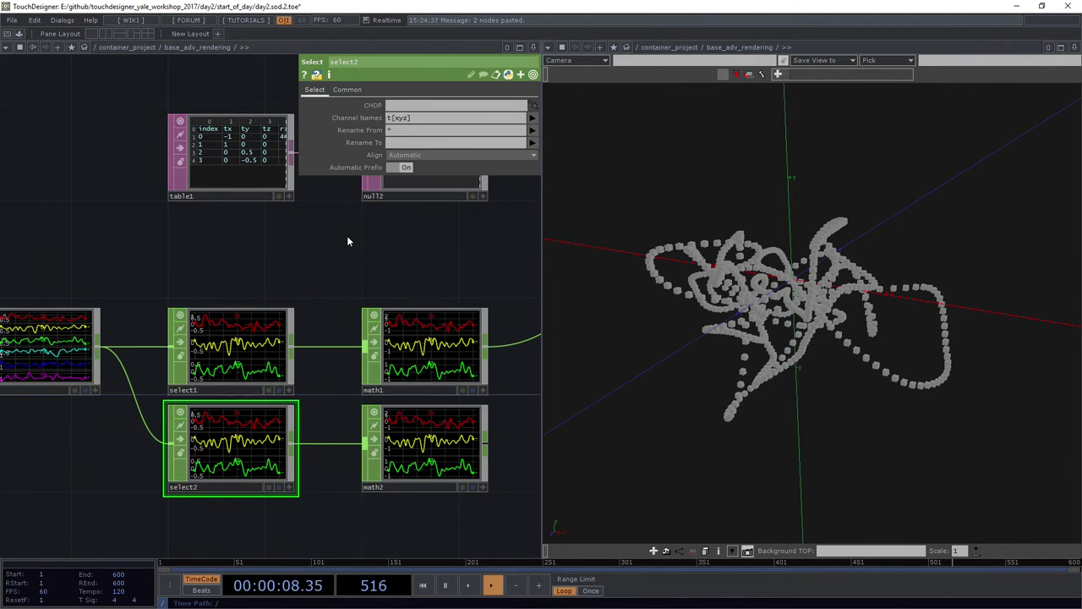
left_click(391, 122)
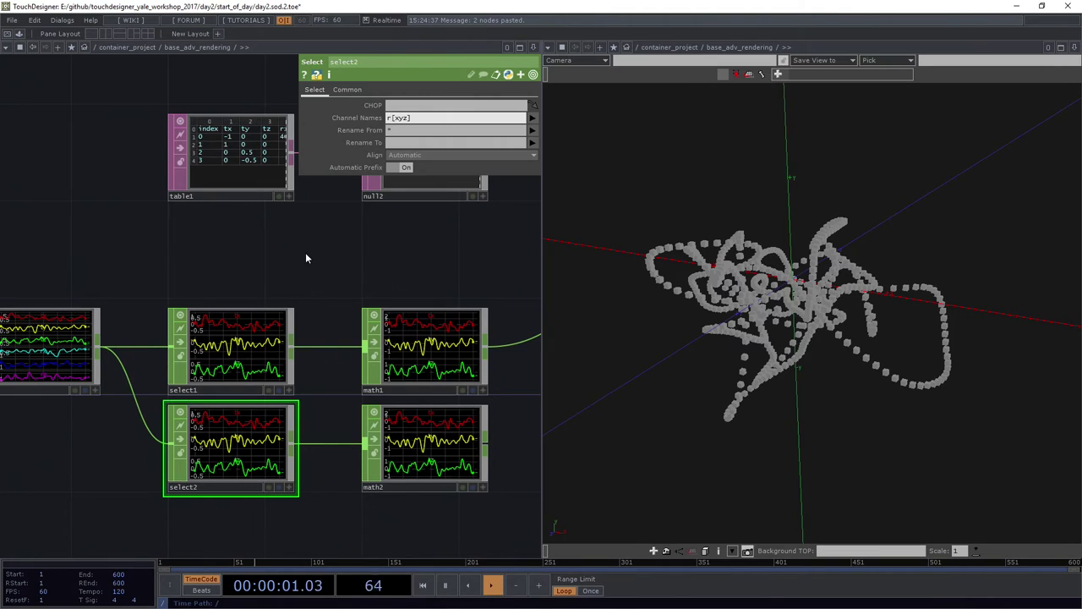
key("Return")
Set the output range of math2 to 0 through 180
scroll(324, 418, "up", 4)
left_click_drag(324, 420, 39, 422)
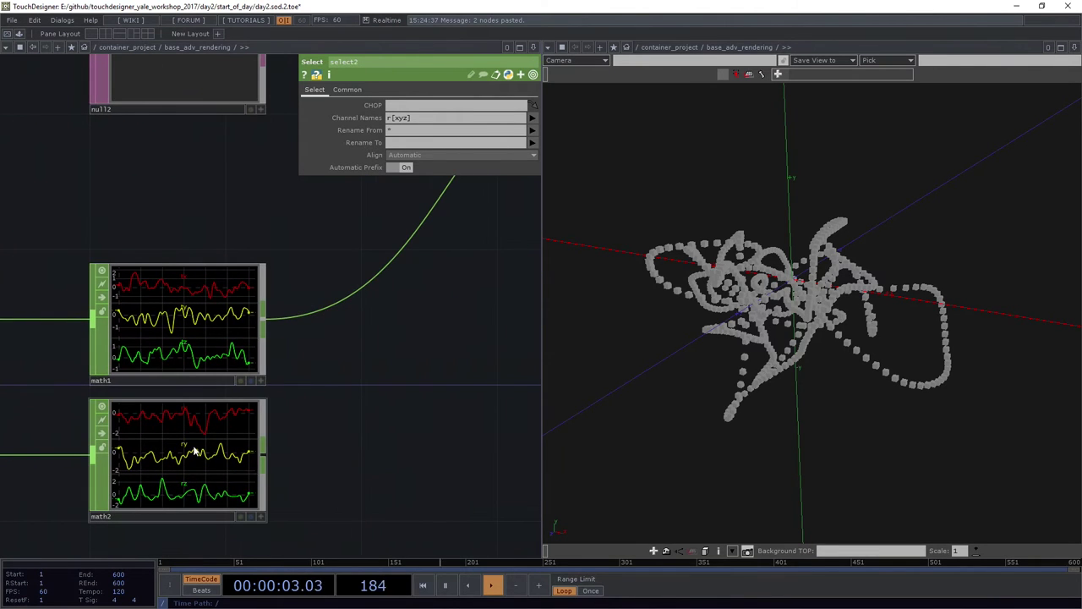
left_click(197, 452)
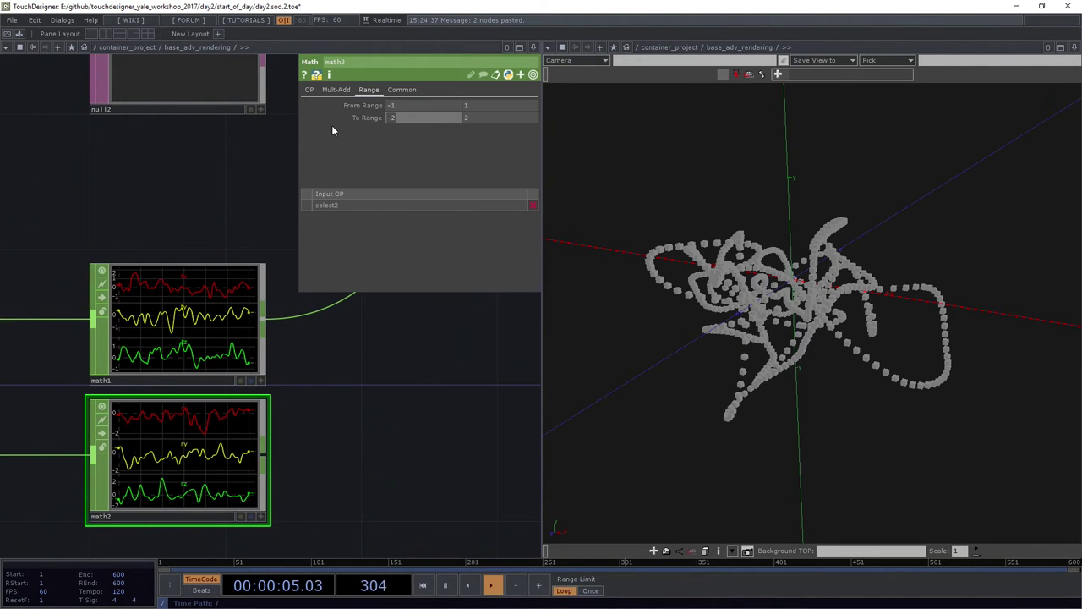
type("0")
key("Tab")
type("180")
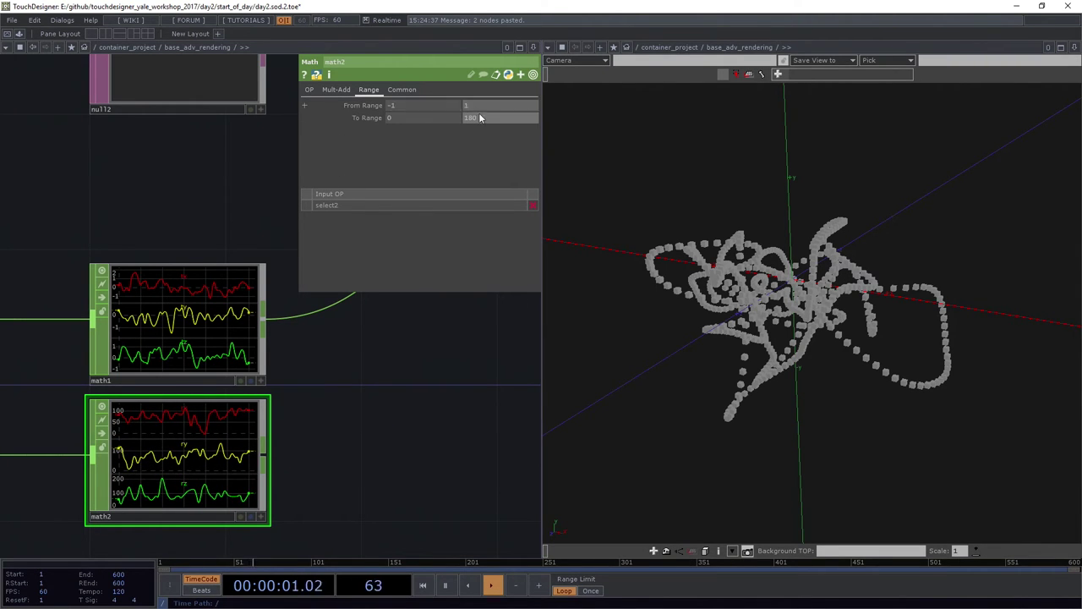
Add a Merge CHOP after math1 and math2, below the datto1 node
left_click_drag(385, 409, 99, 464)
scroll(304, 421, "down", 2)
scroll(101, 462, "down", 2)
key("Tab")
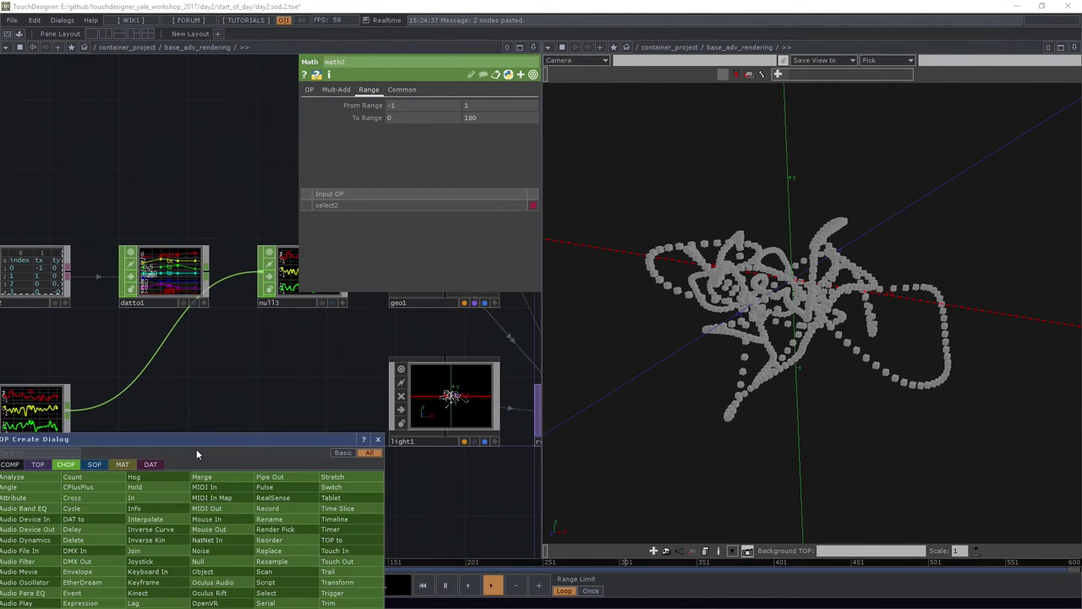
type("mrege")
left_click_drag(216, 438, 335, 394)
left_click_drag(140, 407, 97, 407)
type("mer")
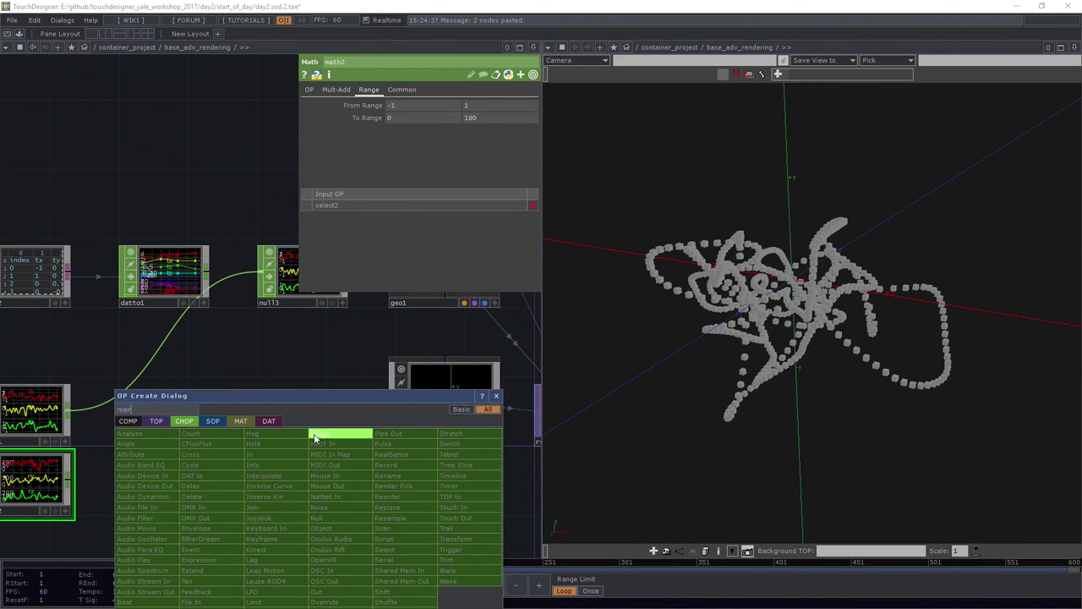
left_click(321, 433)
left_click(194, 448)
Wire math1 and math2 into the Merge CHOP and feed its output into null3
left_click_drag(115, 397, 186, 426)
left_click(120, 500)
left_click_drag(132, 482, 183, 404)
left_click_drag(293, 367, 287, 280)
left_click_drag(343, 329, 116, 414)
middle_click_drag(161, 409, 289, 409)
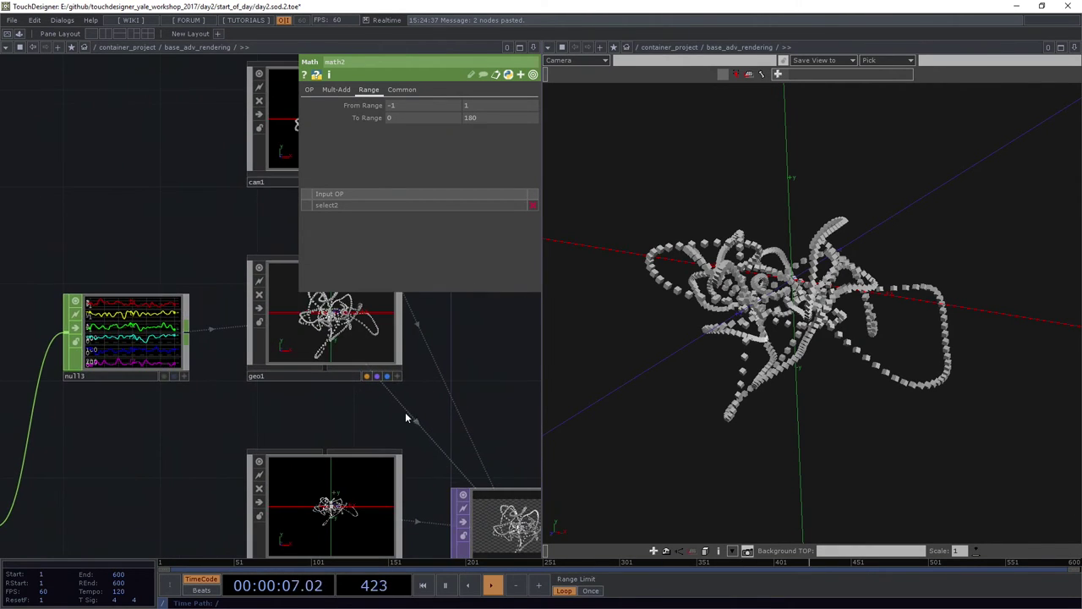
Examine the rotation of the instanced boxes up close in the 3D view
mouse_move(744, 360)
left_mouse_down()
mouse_move(765, 360)
mouse_move(740, 359)
left_mouse_up()
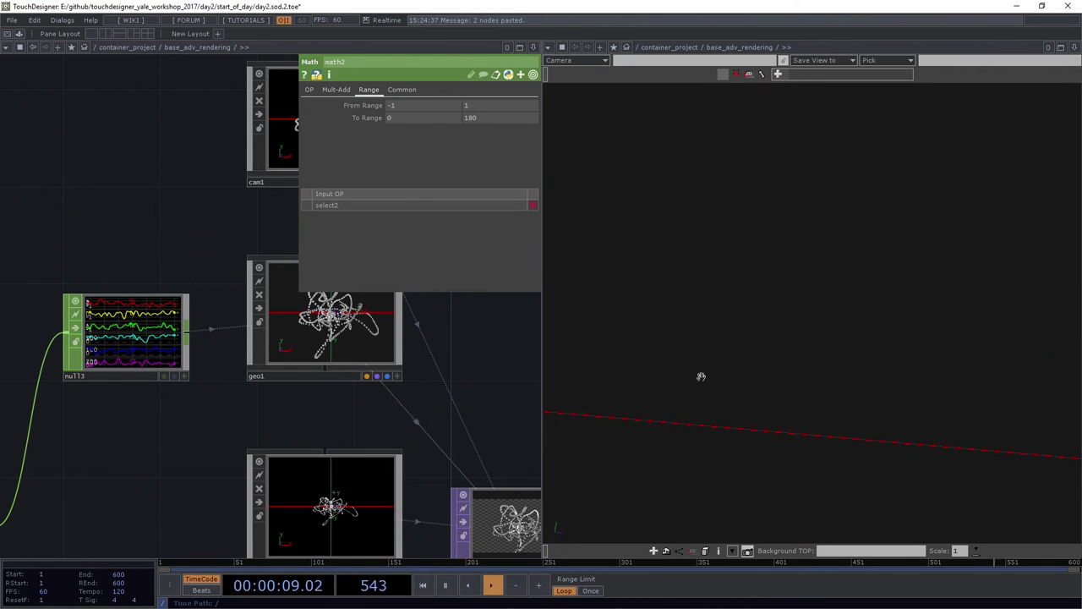
key("h")
key("h")
middle_click_drag(861, 137, 817, 389)
key("h")
scroll(792, 349, "up", 6)
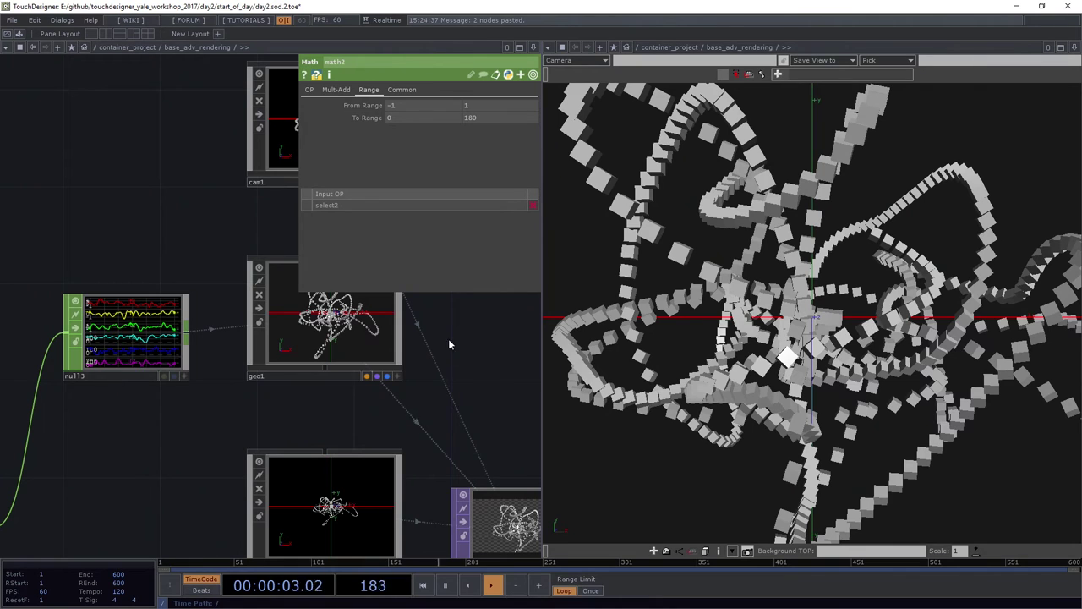
Set the output range of math2 to -360 through 360
left_click_drag(314, 396, 534, 347)
scroll(534, 347, "down", 3)
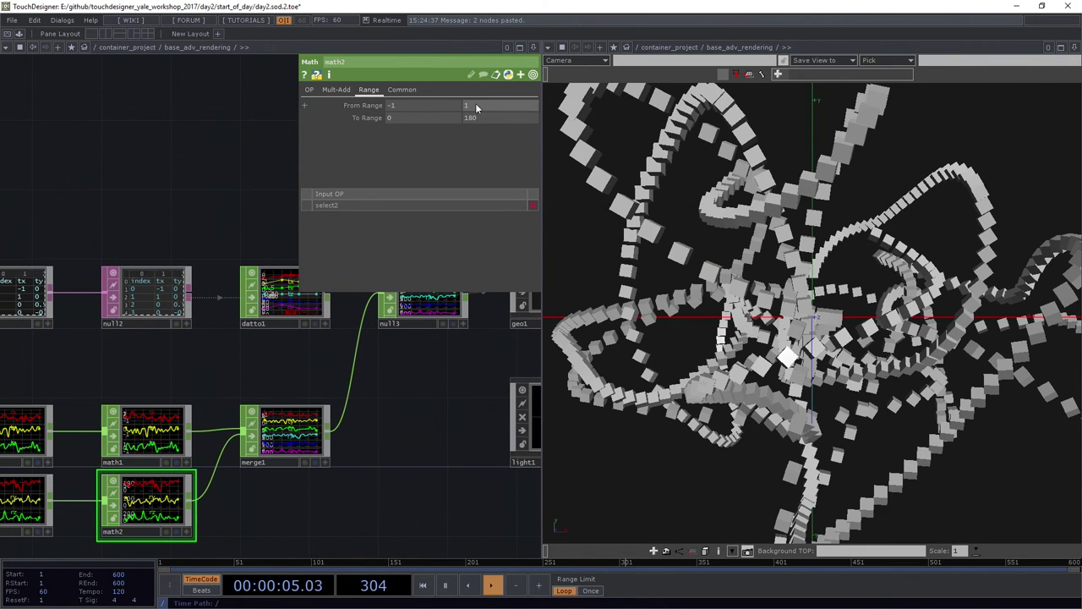
type("360")
key("Return")
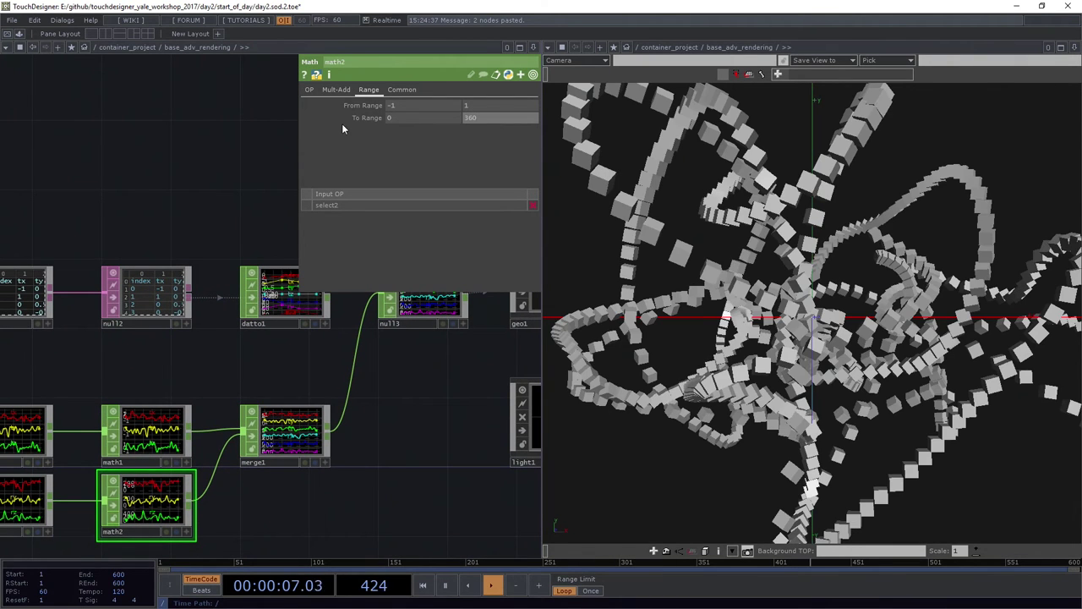
left_click(402, 118)
type("-360")
key("Return")
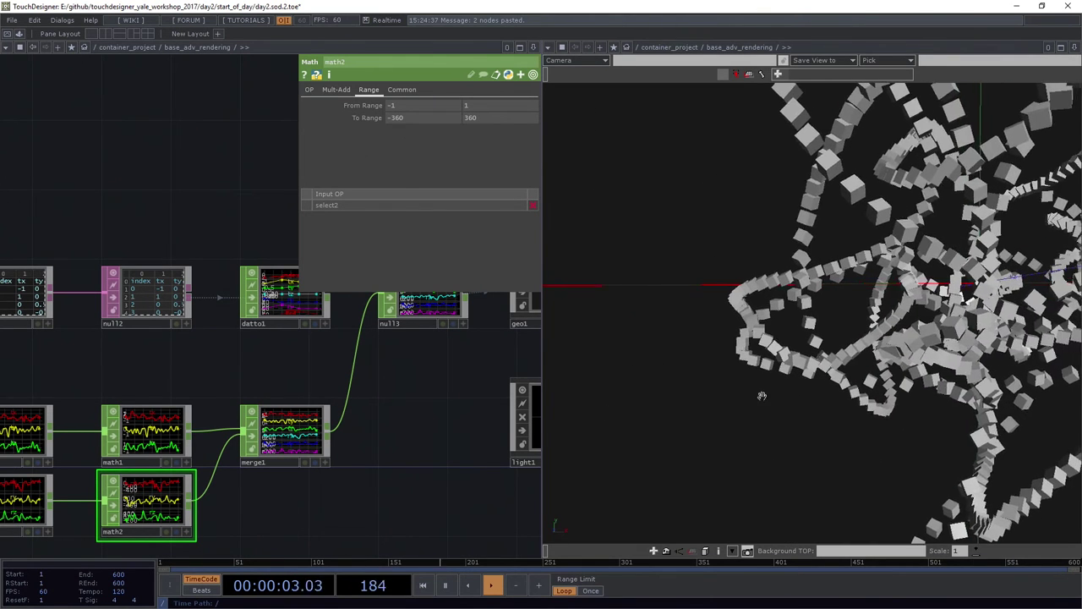
Append a scale channel to the channel names of noise1 after t[xyz] r[xyz]
left_click_drag(586, 366, 653, 364)
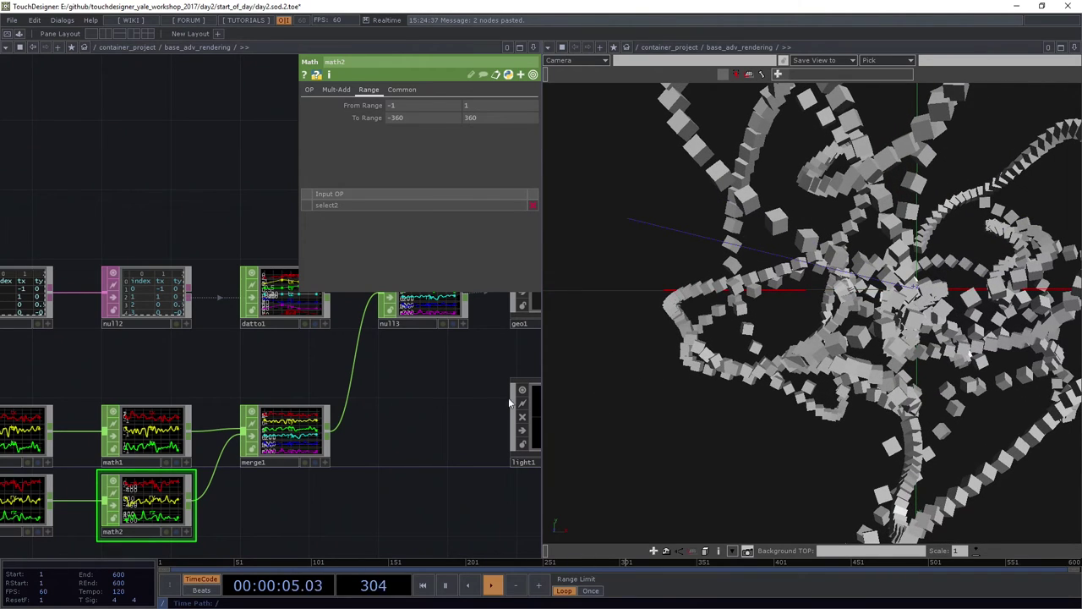
mouse_move(781, 378)
right_mouse_down()
mouse_move(613, 402)
mouse_move(684, 408)
mouse_move(783, 377)
right_mouse_up()
scroll(438, 426, "down", 3)
left_click_drag(430, 445, 428, 418)
left_click_drag(333, 464, 385, 429)
scroll(281, 437, "up", 3)
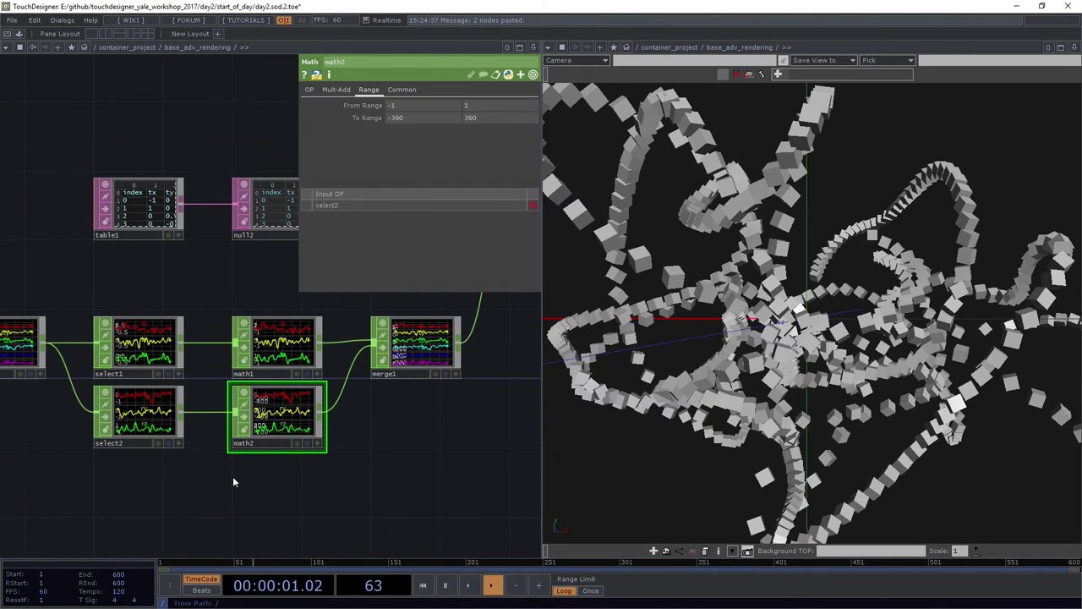
left_click_drag(230, 478, 314, 450)
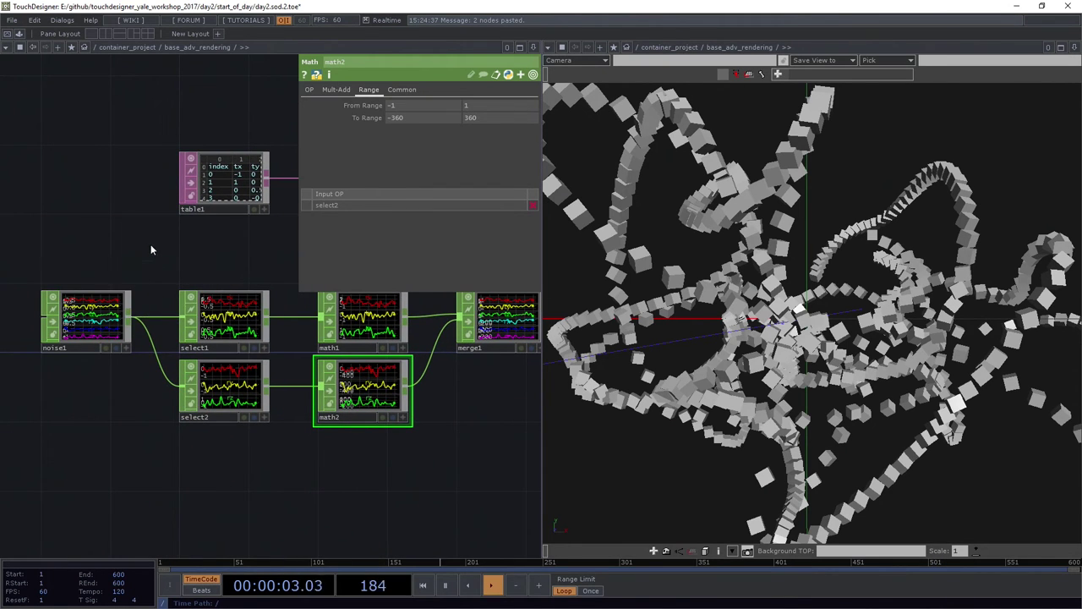
left_click(99, 327)
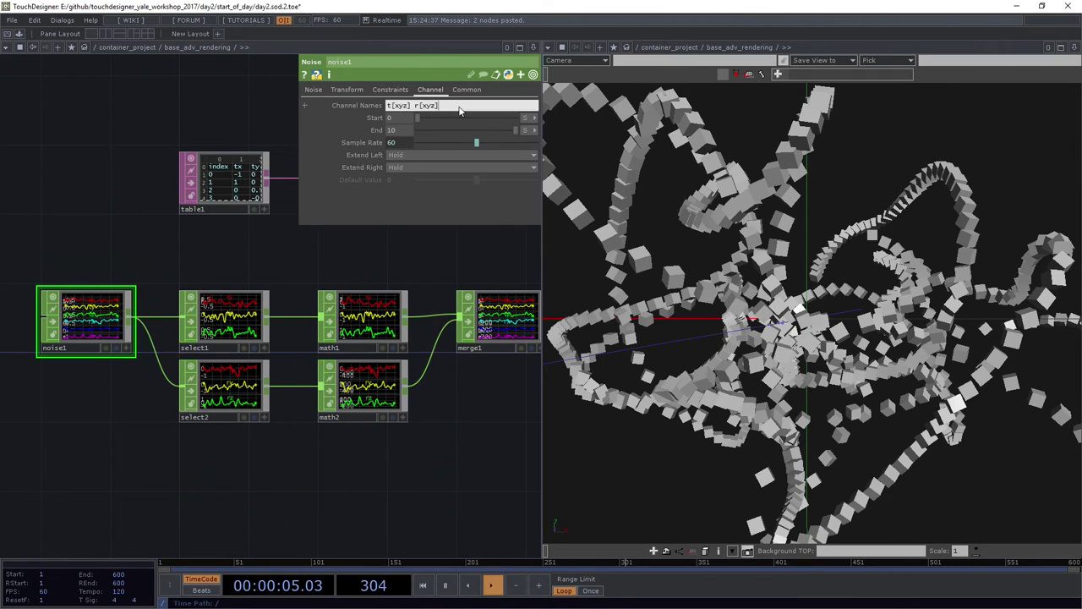
type("le")
key("Return")
Duplicate select2 and math2 below the originals and set the copied select's channel names to scale
left_click_drag(270, 429, 209, 402)
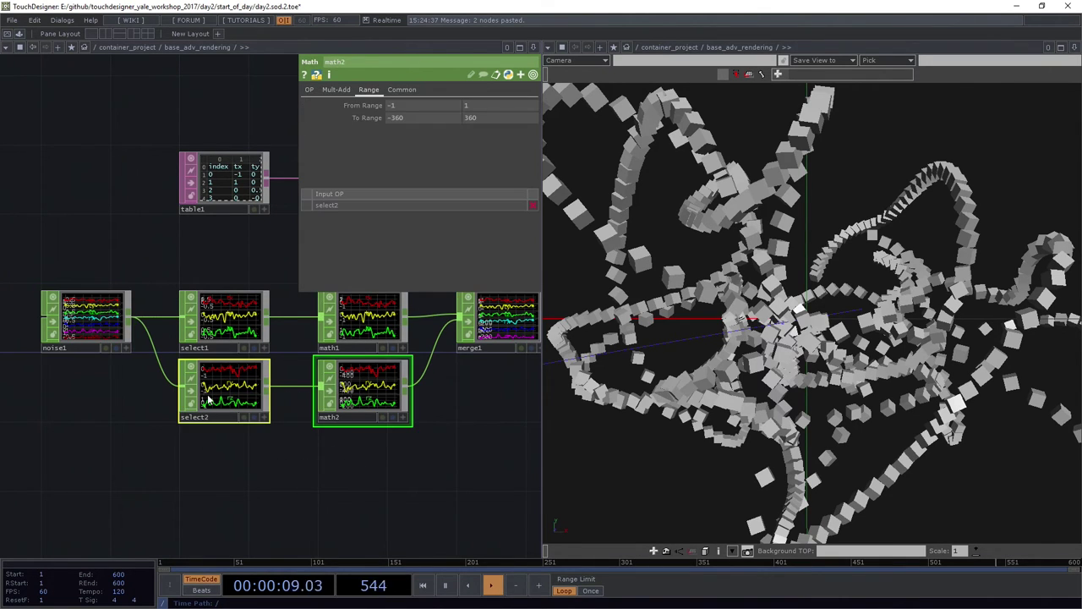
key("ctrl+v")
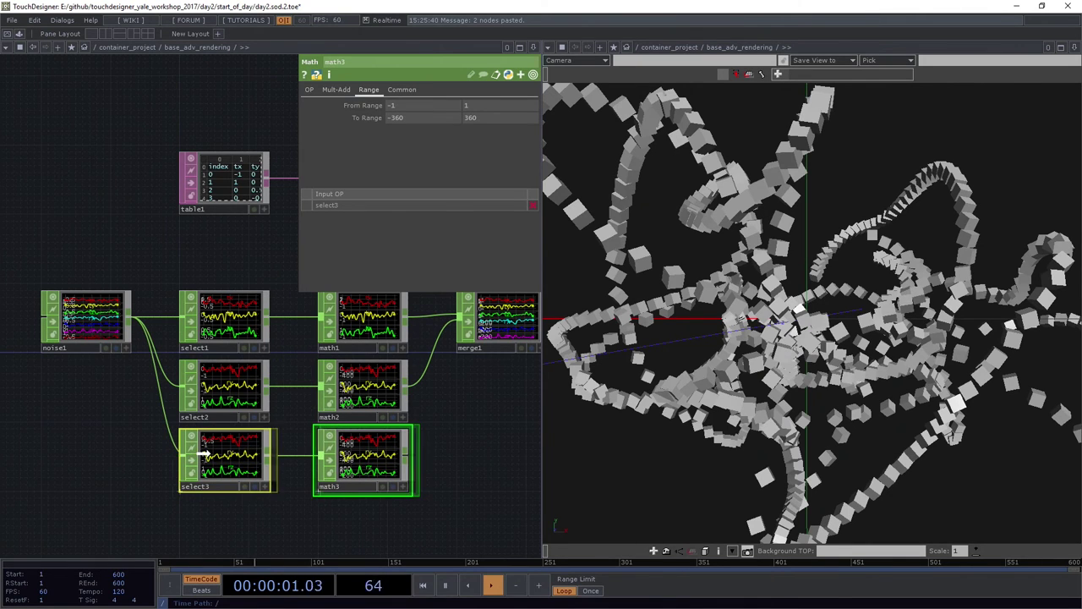
left_click(204, 454)
left_click_drag(427, 119, 342, 133)
type("scale")
key("Return")
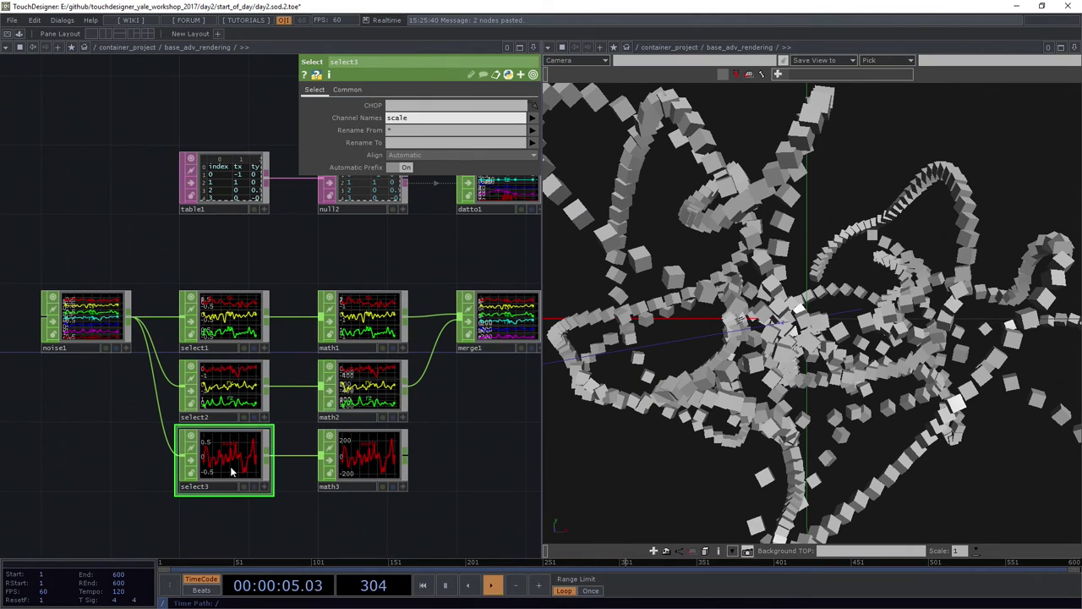
Set the output range of math3 to 0.5 through 2.5 and wire it into merge1
left_click(362, 468)
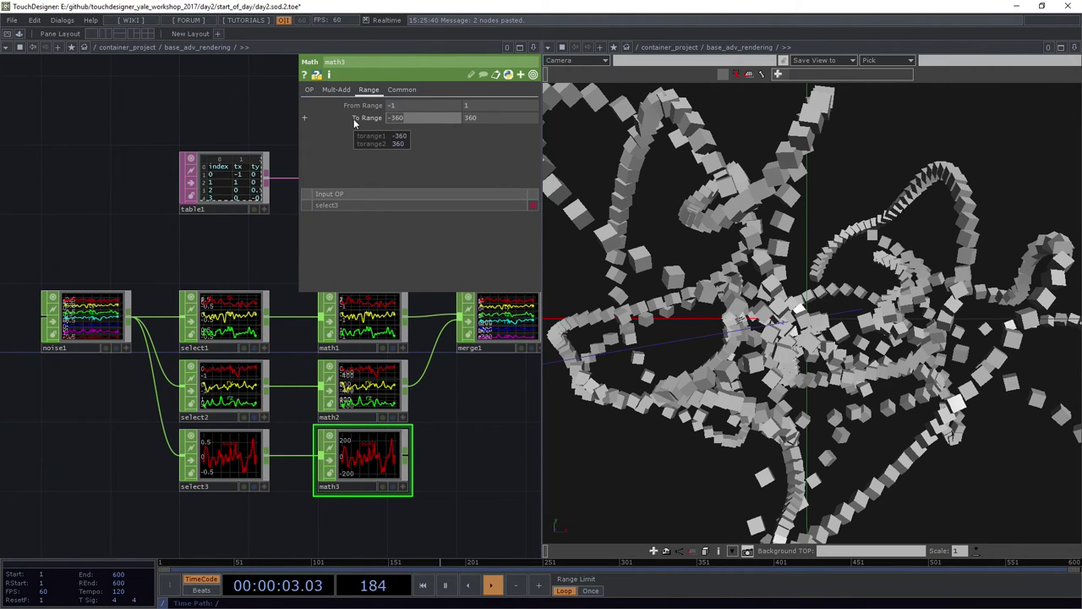
type("1")
key("Tab")
type("2.")
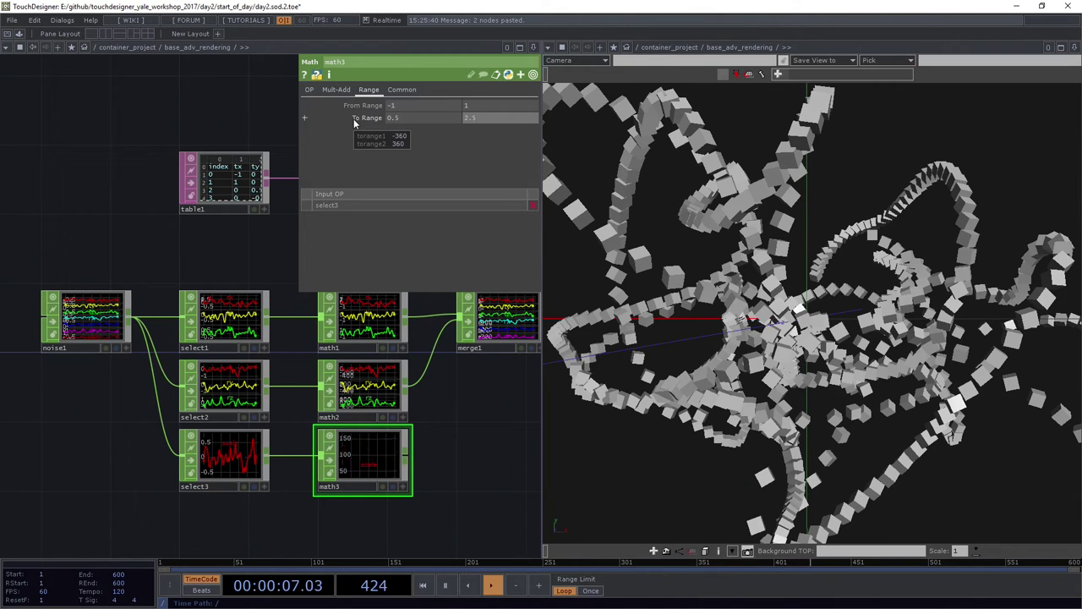
type("5")
key("Return")
left_click_drag(506, 453, 329, 462)
left_click_drag(231, 464, 283, 328)
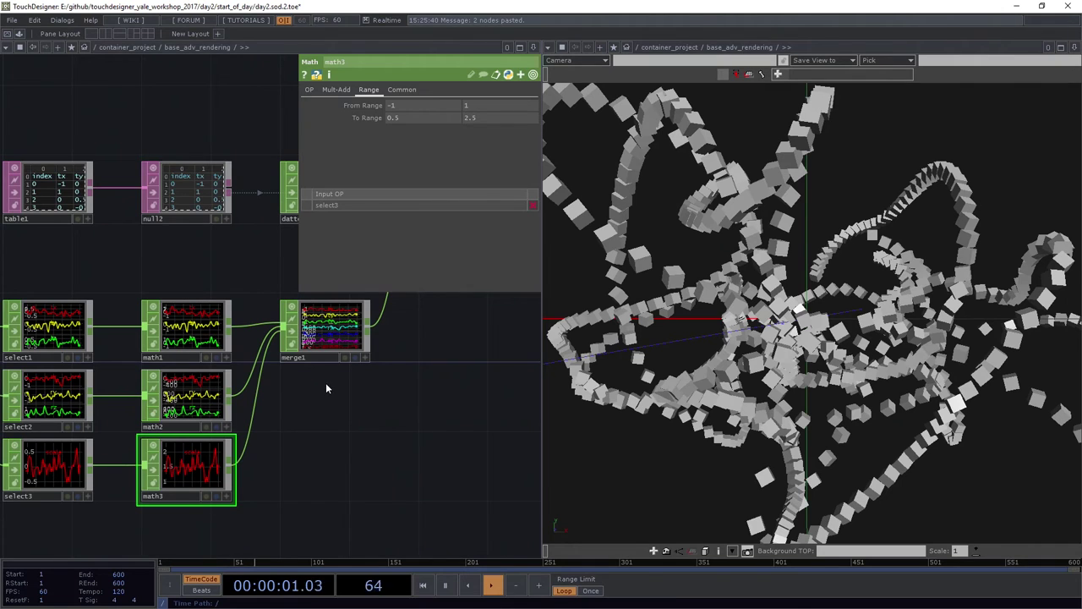
Assign the scale channel to the SX, SY and SZ instance parameters of geo1
left_click_drag(392, 409, 276, 475)
left_click_drag(483, 319, 274, 381)
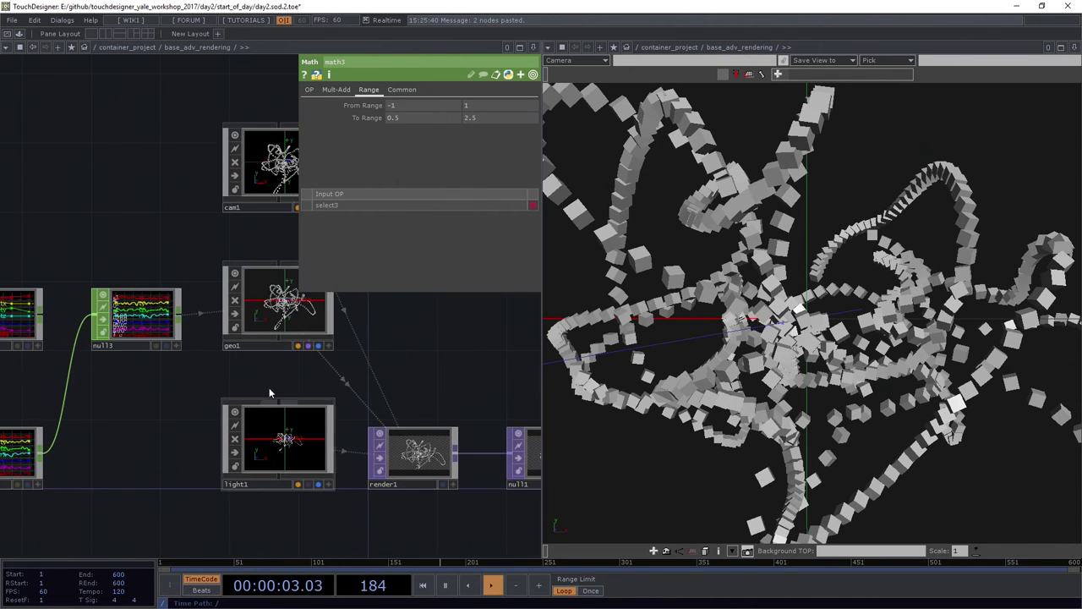
left_click(293, 319)
scroll(329, 370, "right", 5)
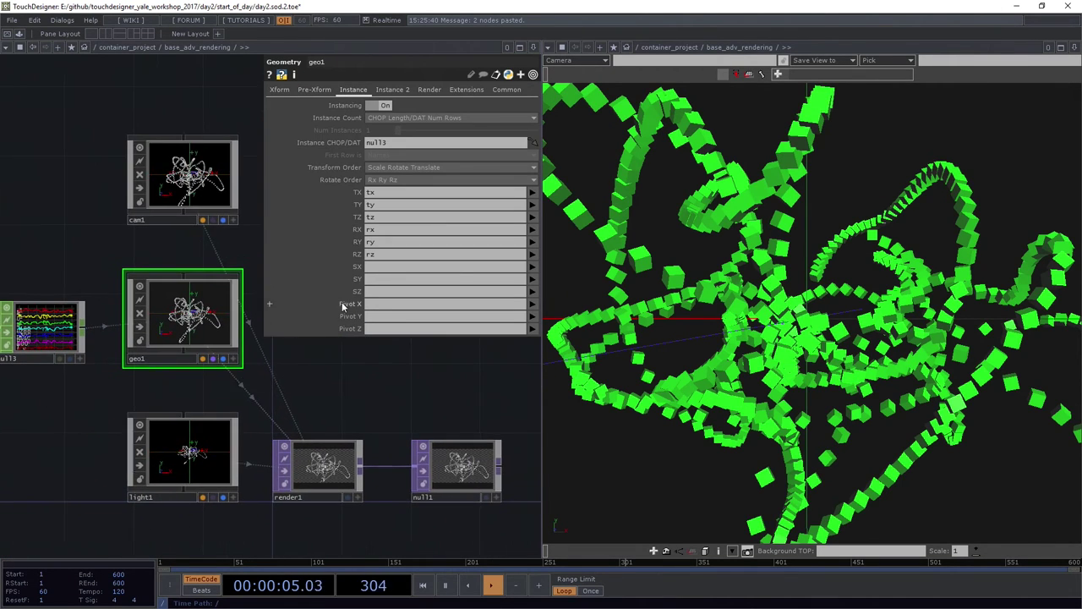
left_click(388, 268)
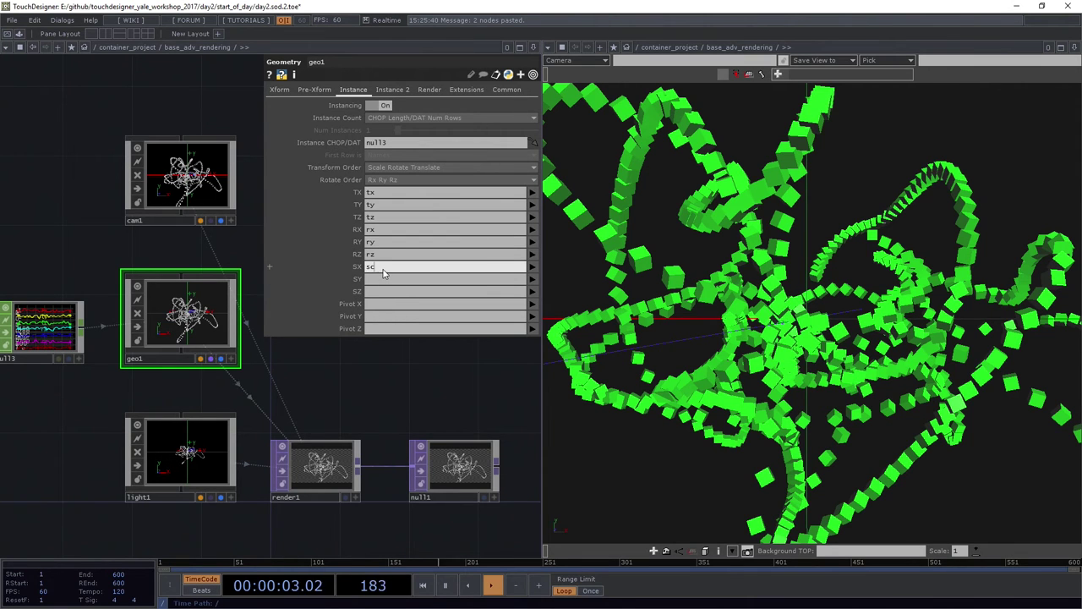
key("Tab")
type("scale")
key("Tab")
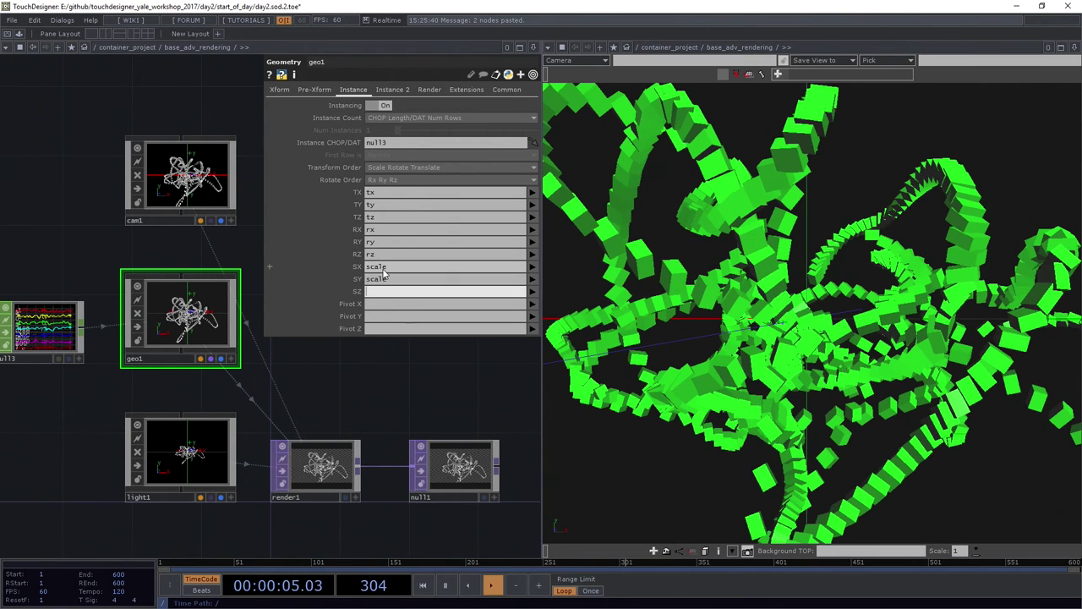
type("scale")
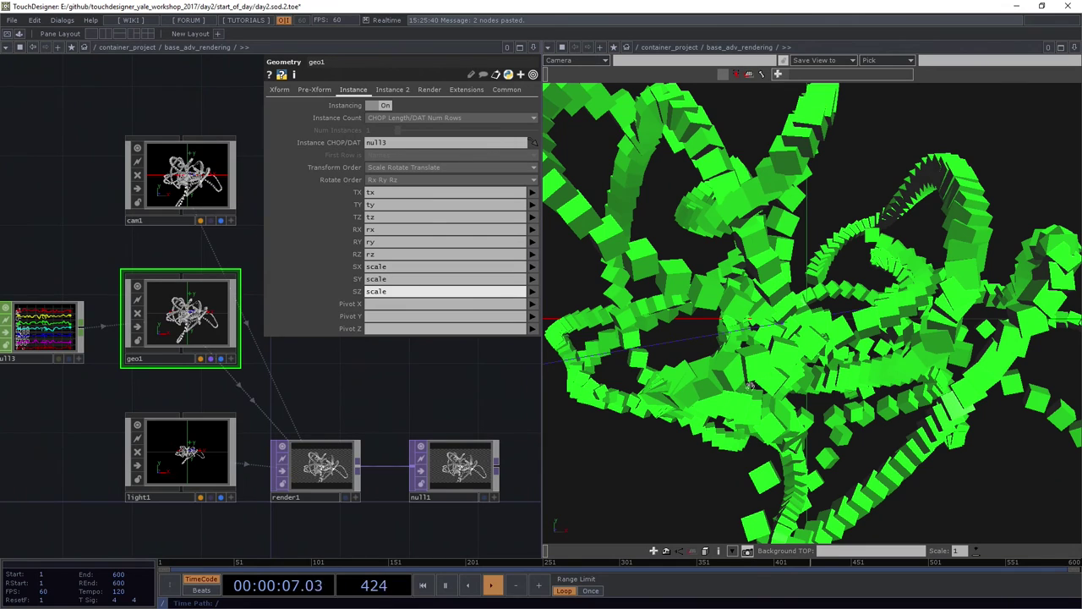
Append r g b color channels to the channel names of noise1 after scale
right_click_drag(756, 391, 889, 347)
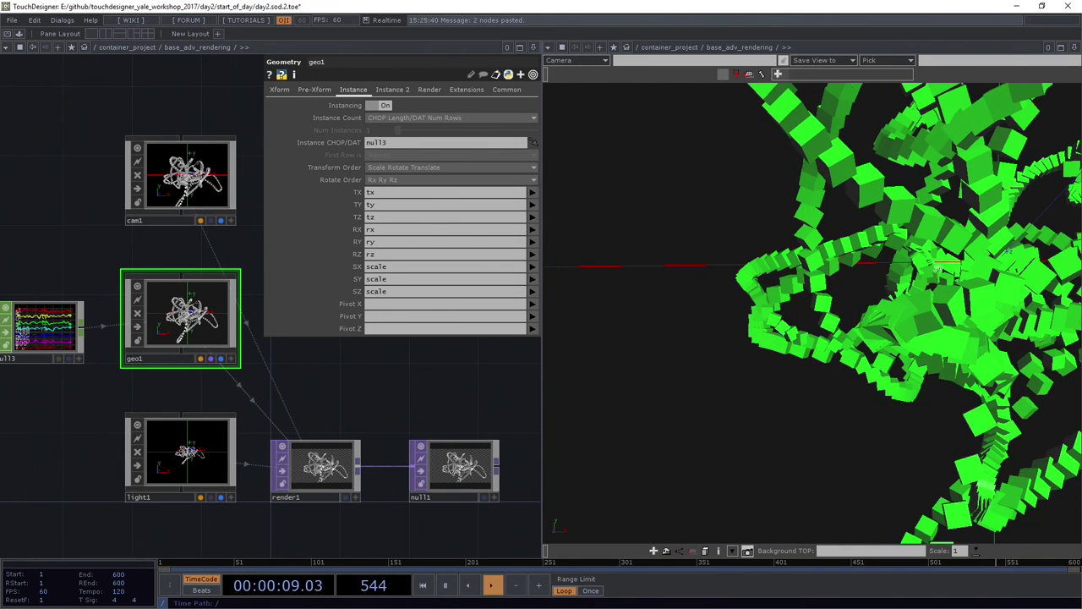
middle_click_drag(951, 265, 913, 404)
left_click(670, 347)
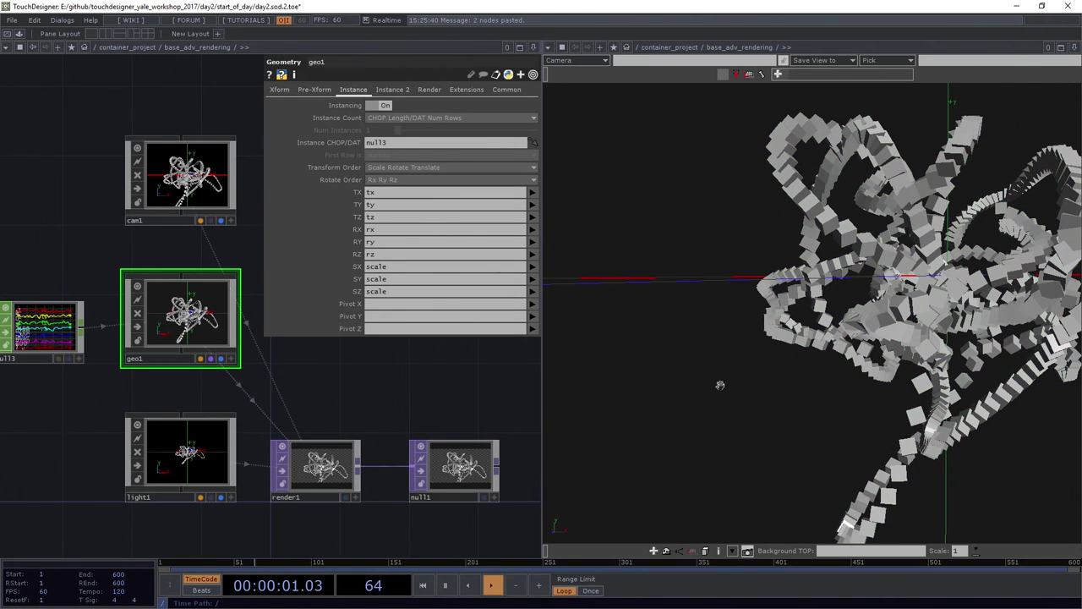
scroll(361, 446, "up", 5)
scroll(364, 439, "down", 5)
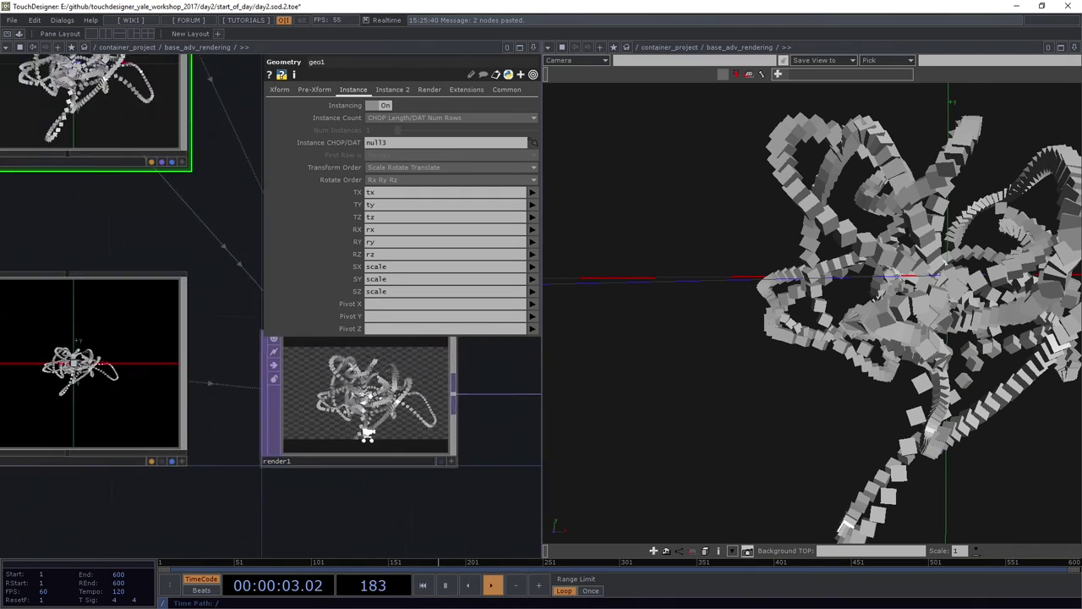
scroll(320, 410, "down", 3)
left_click_drag(253, 434, 317, 437)
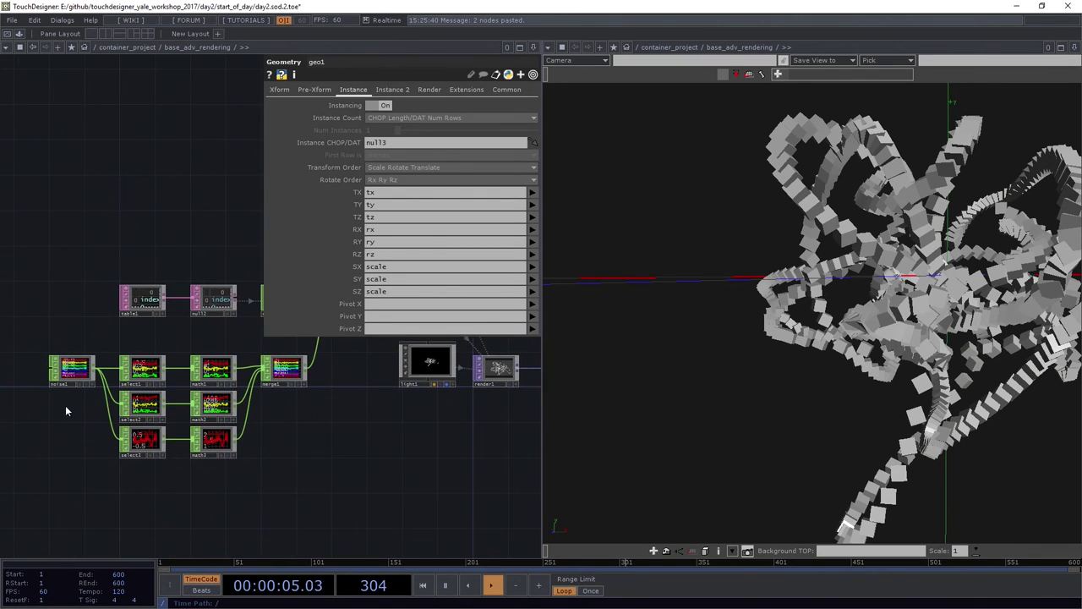
scroll(62, 410, "up", 3)
left_click(102, 336)
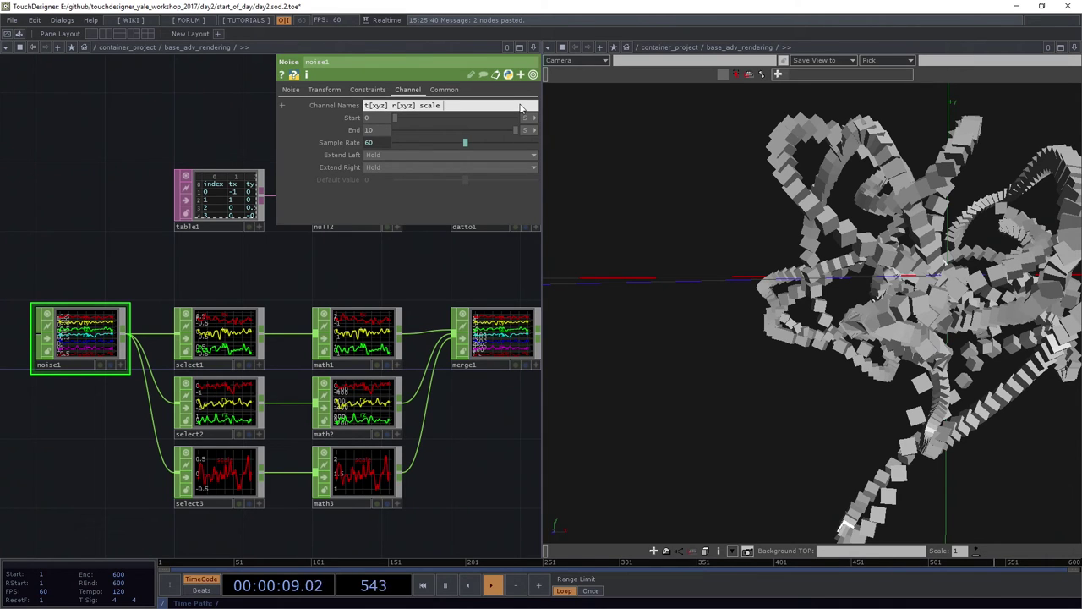
key("Return")
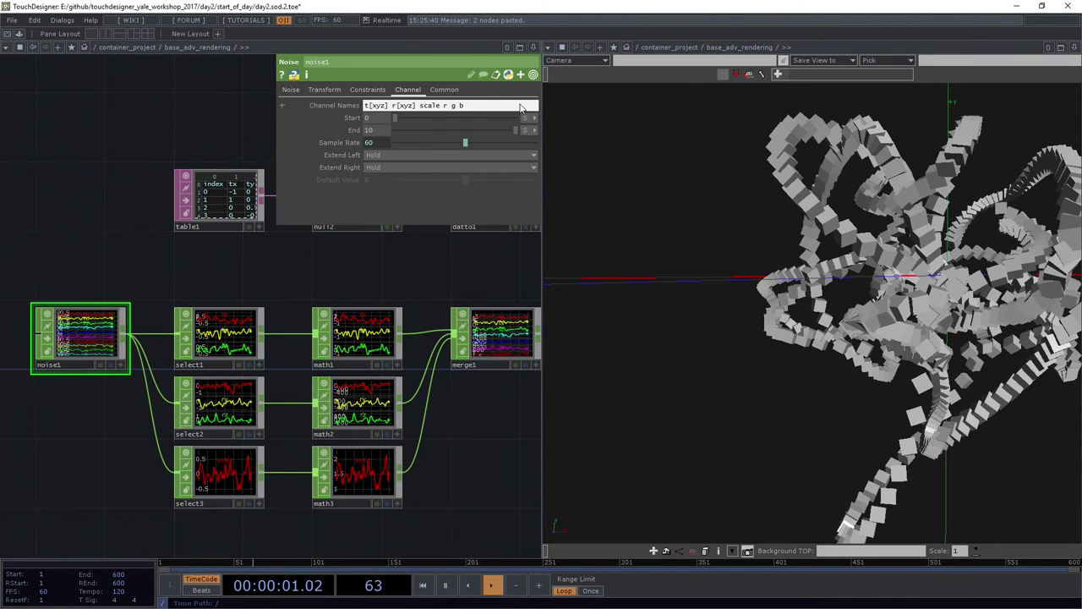
Duplicate select3 and math3 together and place the copies below the originals
left_click_drag(450, 538, 443, 445)
right_click_drag(449, 475, 143, 381)
key("ctrl+c")
key("ctrl+v")
Set the channel names of select4 to r g b to pick the color channels
scroll(206, 458, "up", 2)
left_click_drag(206, 458, 202, 450)
left_click_drag(425, 120, 303, 133)
type("r g b")
key("Return")
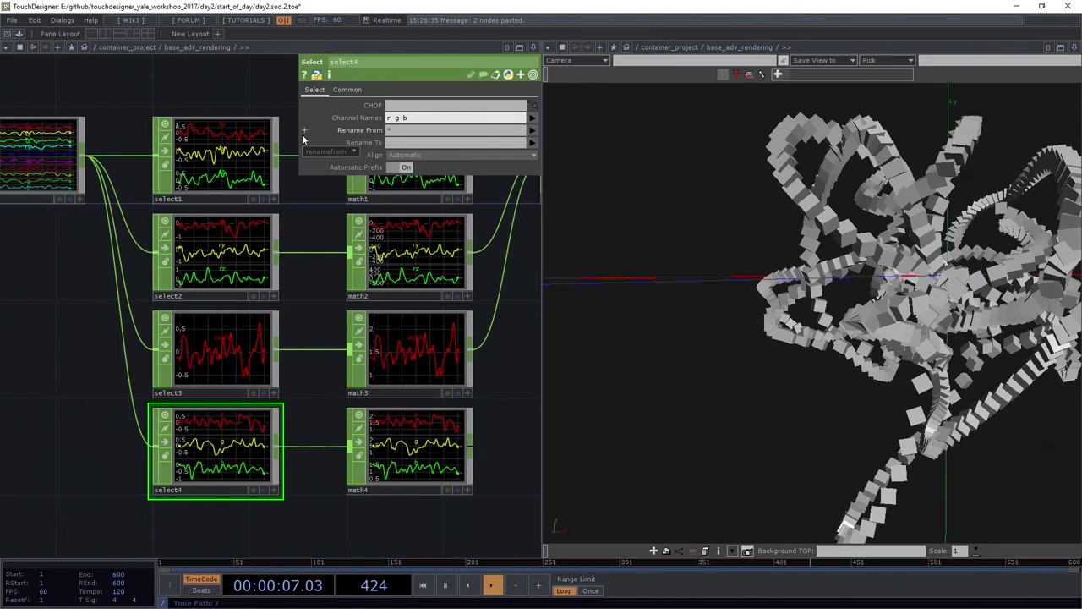
Set the output range of math4 to 0 through 1 and wire it into merge1
left_click(456, 462)
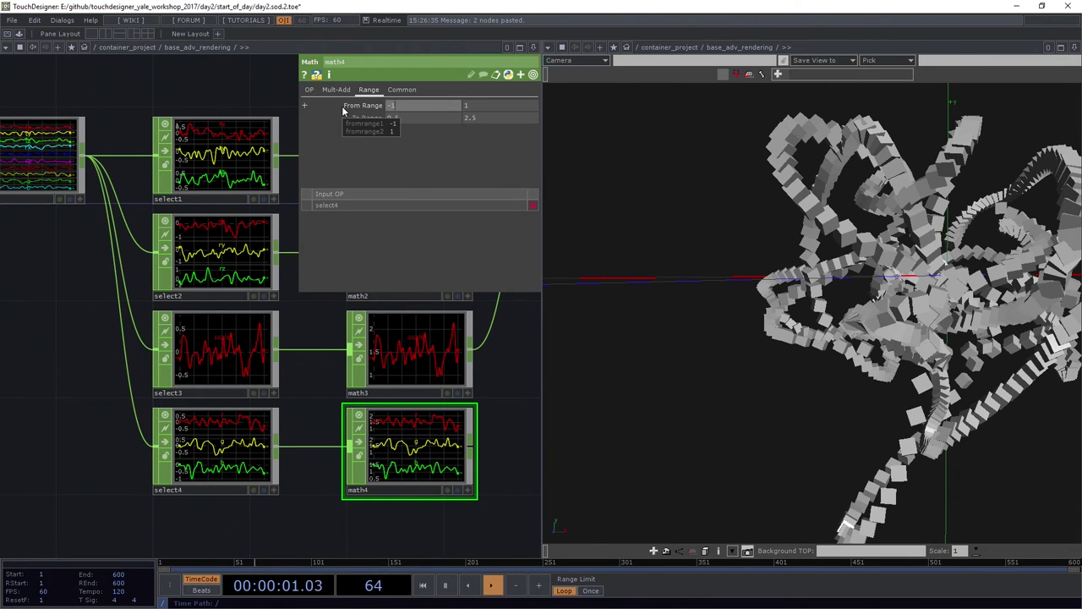
left_click_drag(407, 119, 336, 117)
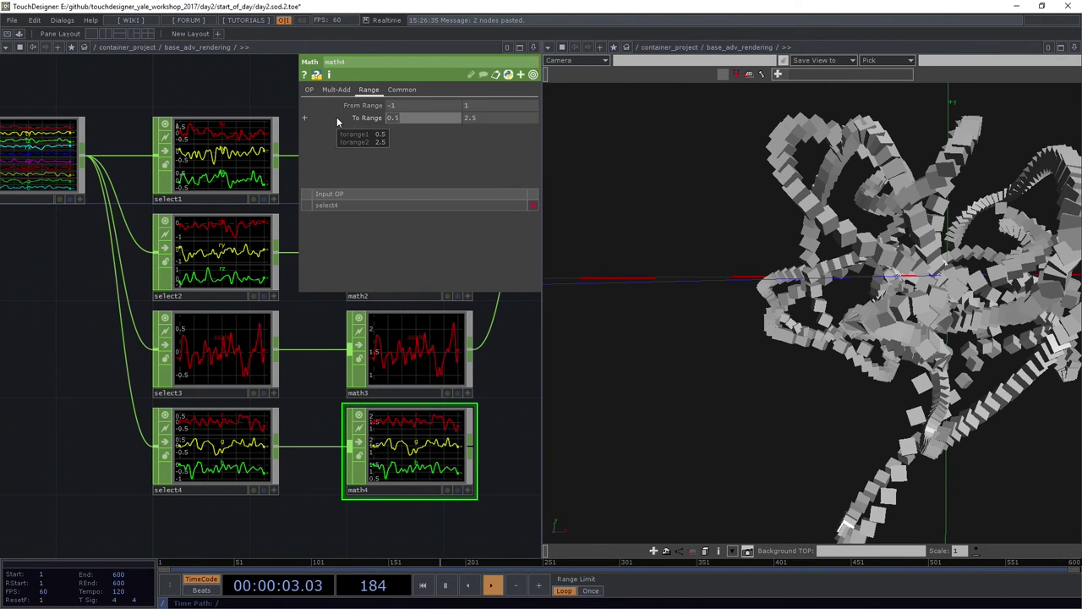
type("0")
key("Tab")
type("1")
key("Return")
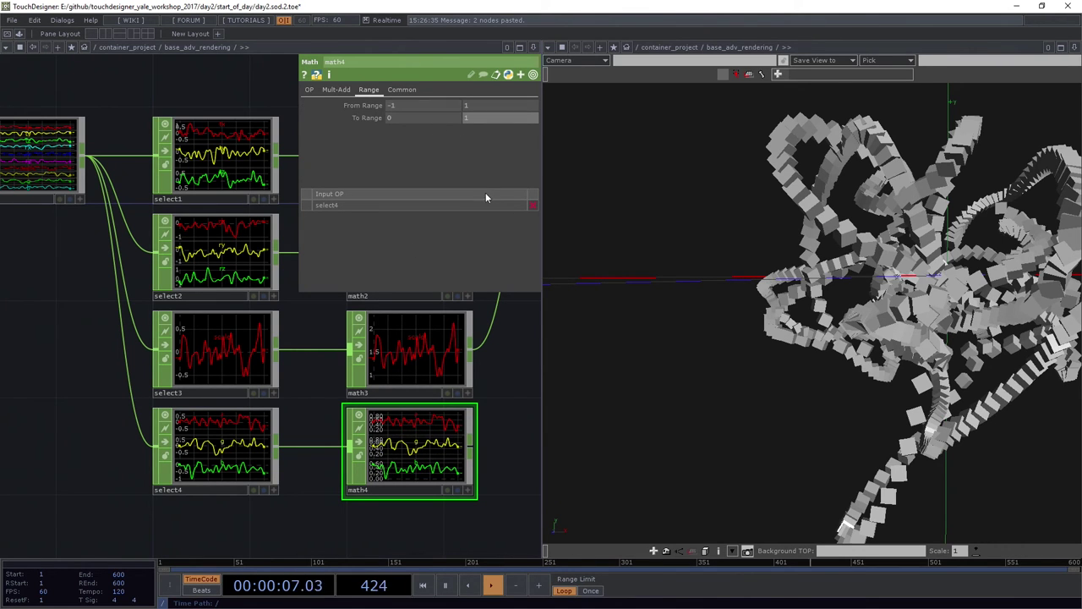
scroll(203, 420, "down", 5)
left_click_drag(512, 382, 189, 339)
left_click_drag(212, 372, 32, 448)
Map the instance color parameters R, G and B of geo1 to the r, g and b channels
scroll(240, 309, "up", 5)
left_click(263, 310)
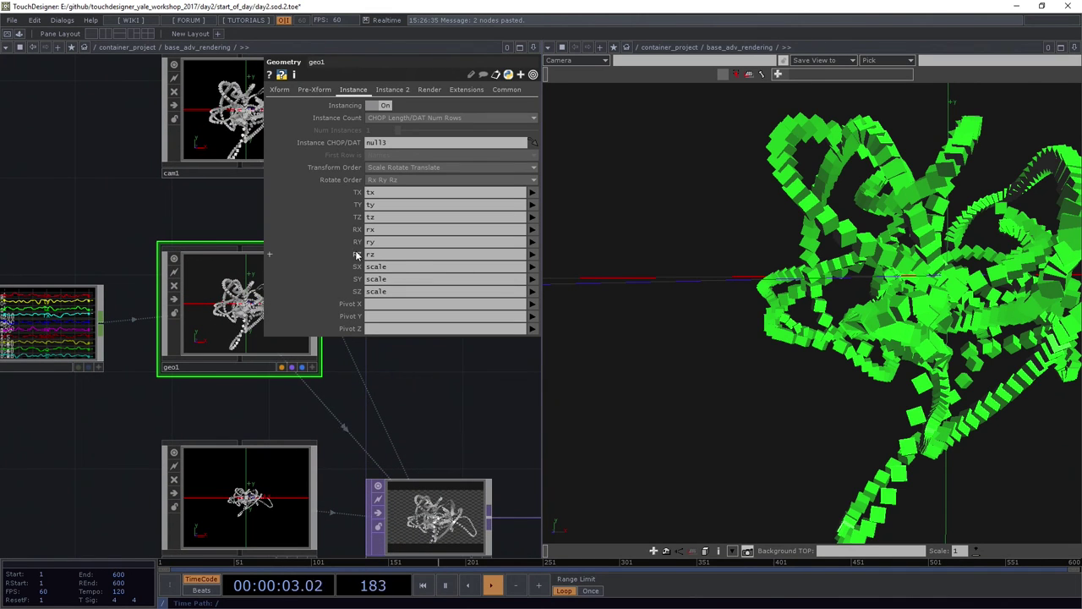
left_click(401, 90)
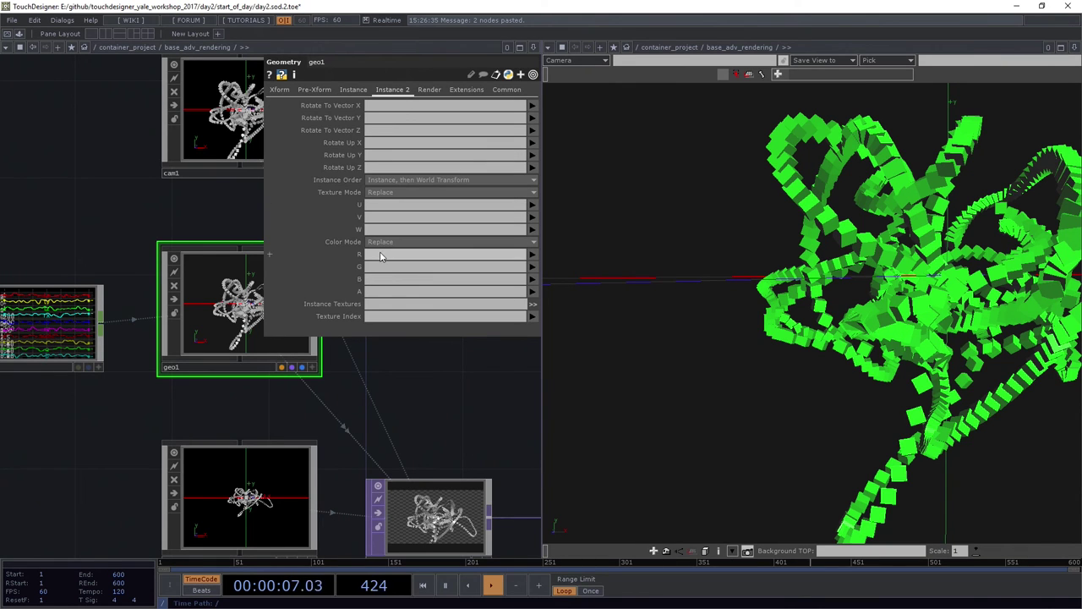
left_click(380, 256)
type("r")
left_click(379, 268)
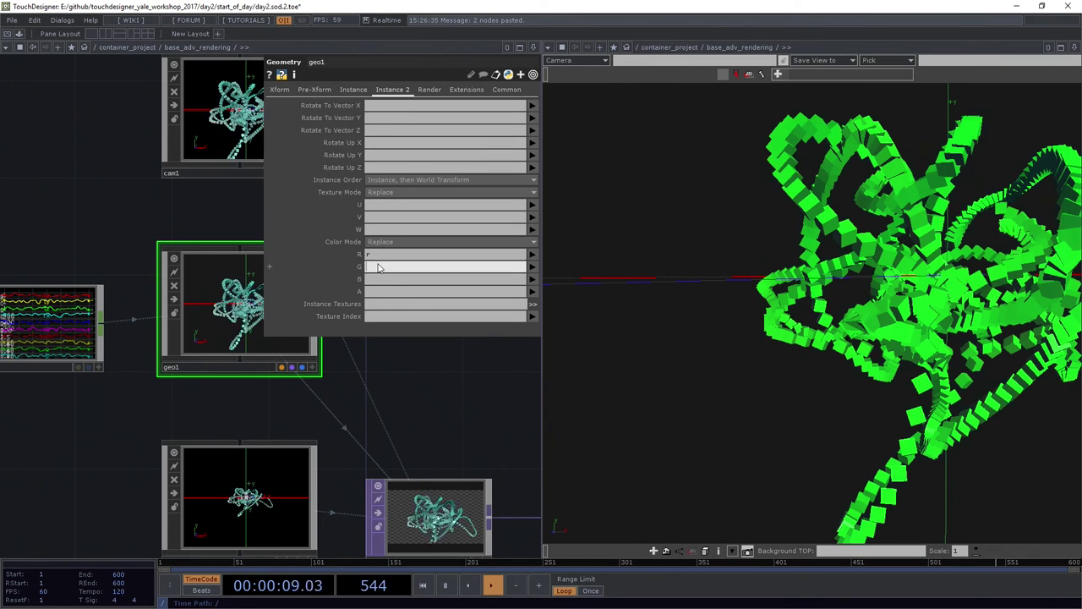
type("g")
key("Tab")
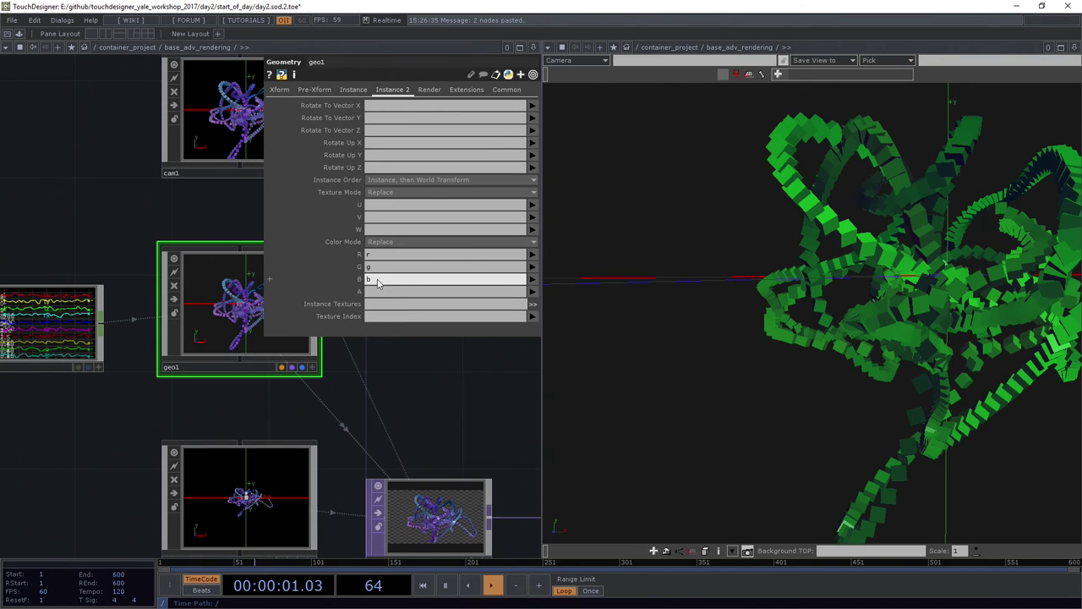
type("b")
key("Return")
Try a lower output range limit of 0.5 on math4 and restore it to 0
left_click_drag(432, 364, 219, 186)
scroll(212, 366, "up", 8)
scroll(255, 314, "down", 3)
scroll(254, 315, "down", 1)
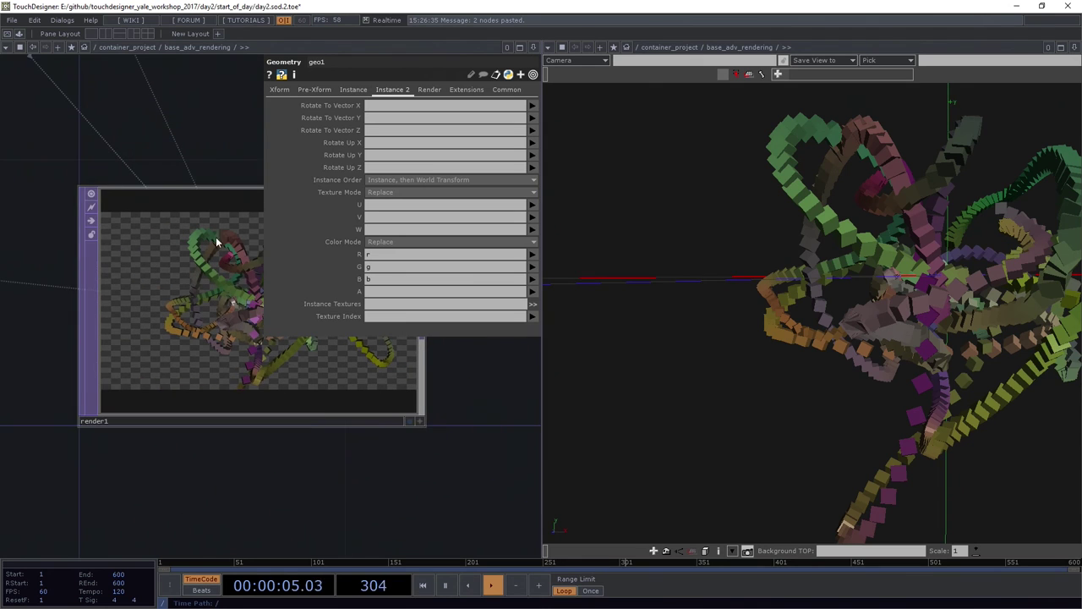
scroll(165, 292, "down", 4)
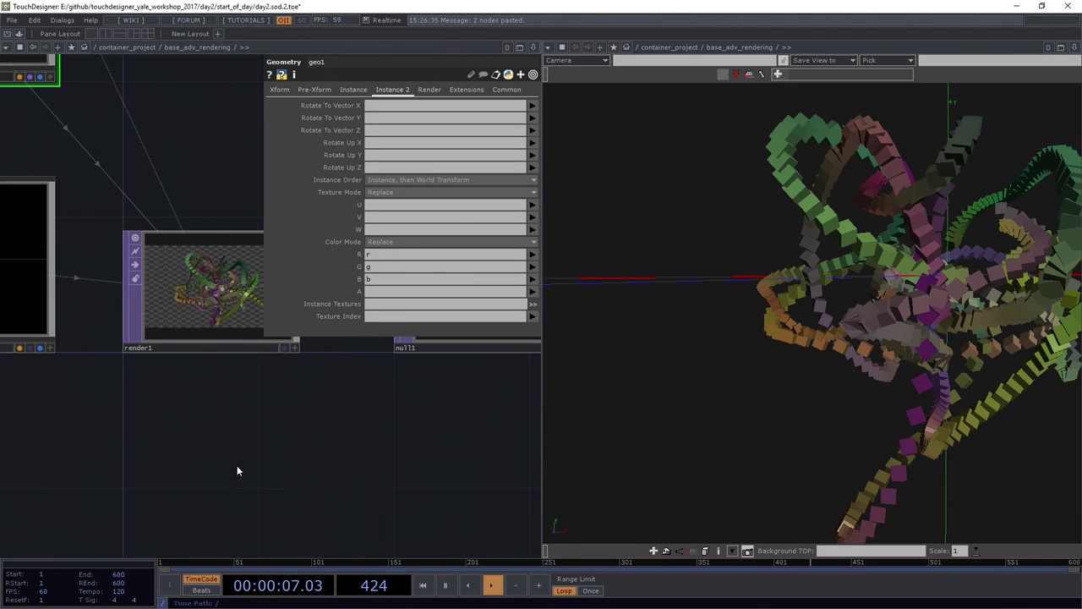
left_click_drag(227, 467, 371, 446)
scroll(253, 437, "down", 3)
left_click_drag(245, 437, 398, 436)
left_click_drag(173, 429, 232, 407)
left_click(133, 497)
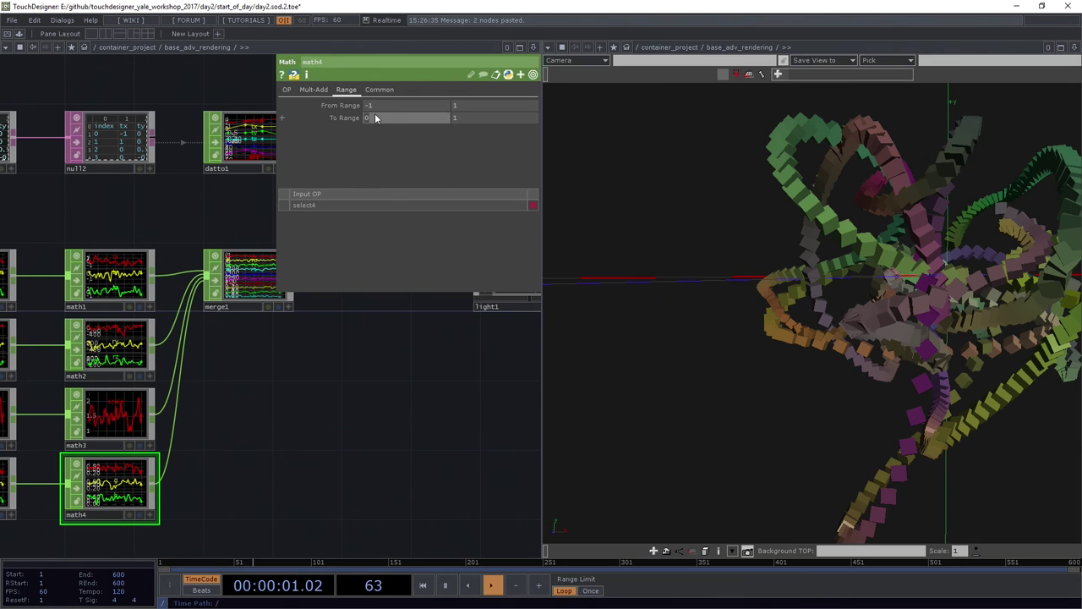
type("0.5")
key("Return")
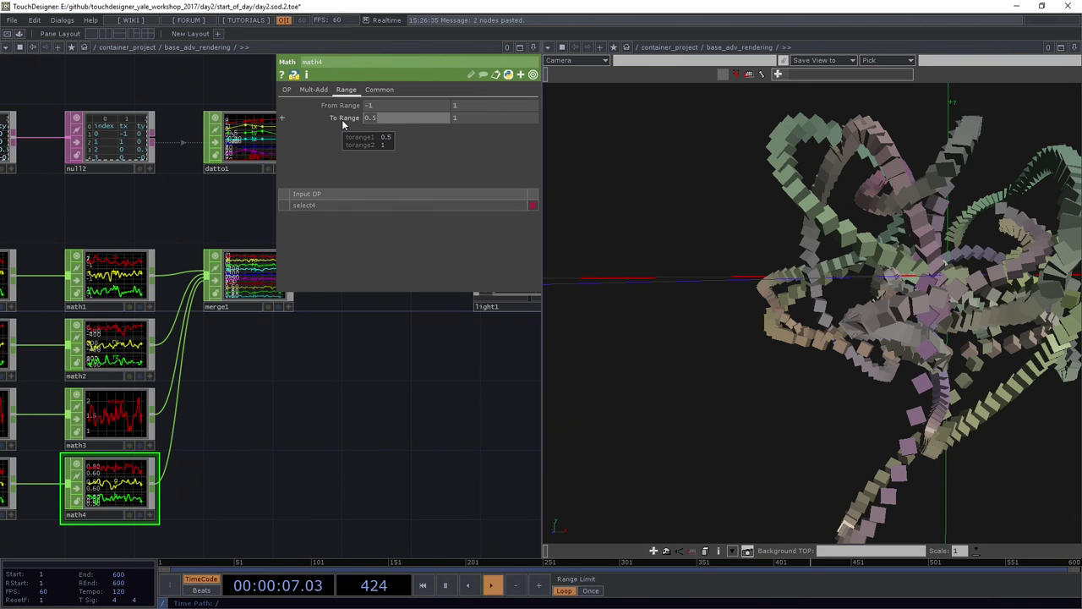
type("0")
key("Return")
Animate noise1 by setting its Z translate expression to absTime.seconds
key("h")
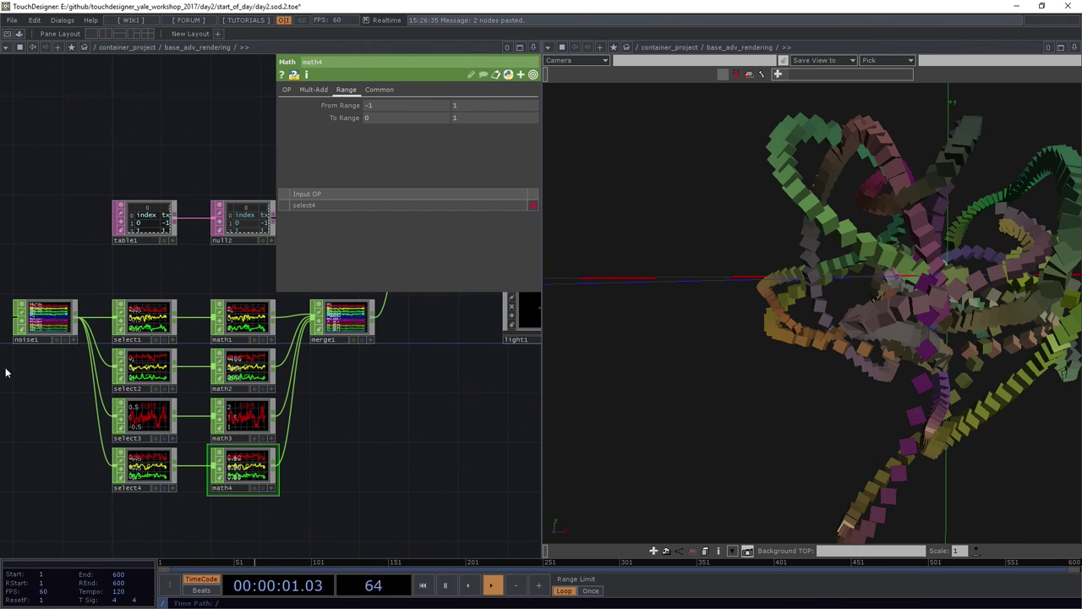
left_click(47, 320)
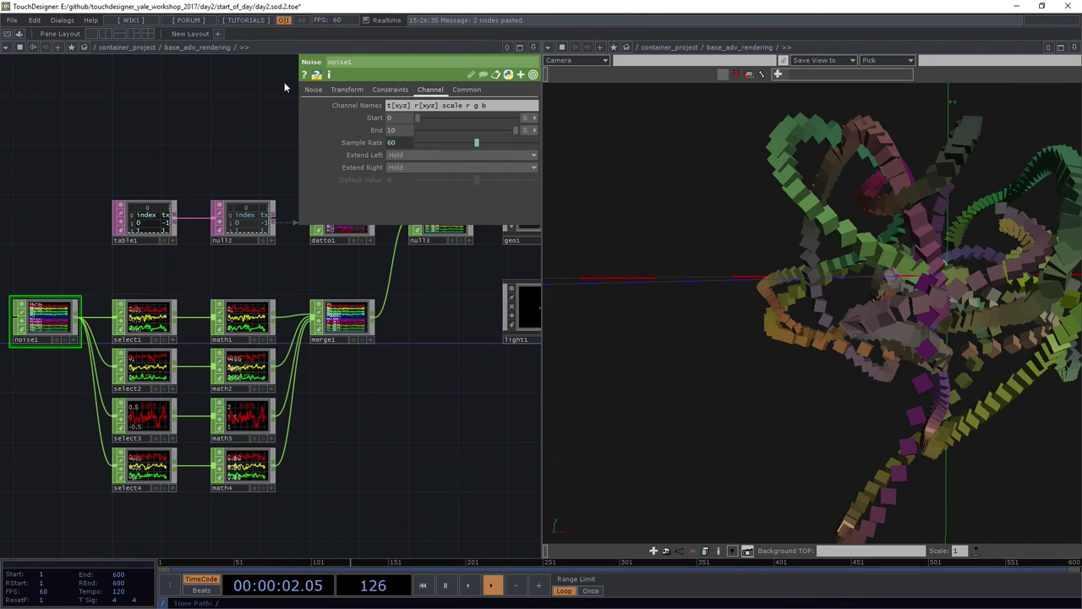
left_click(346, 89)
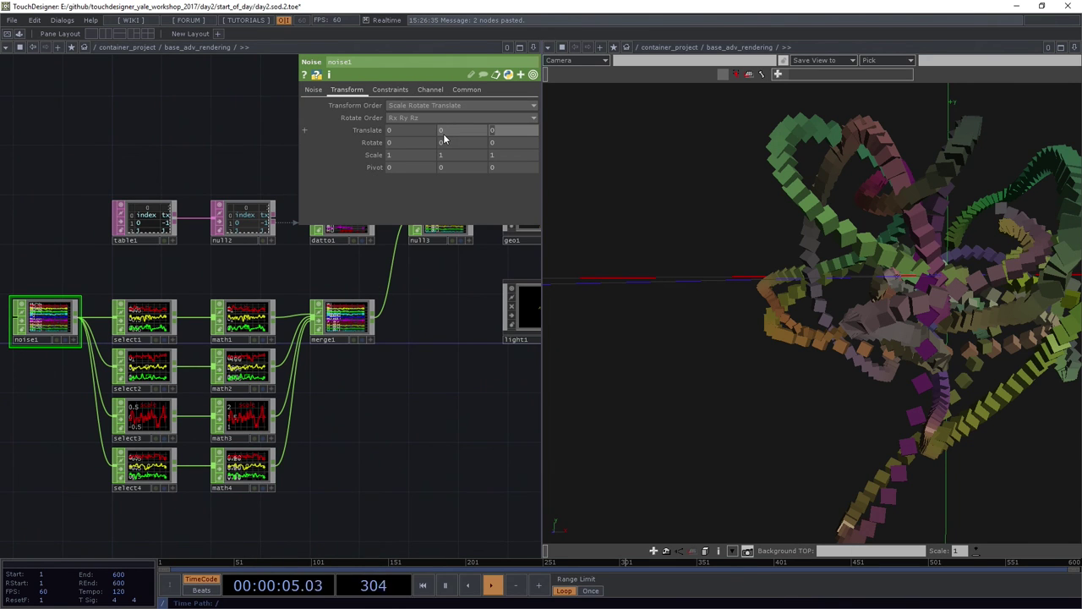
type("abs")
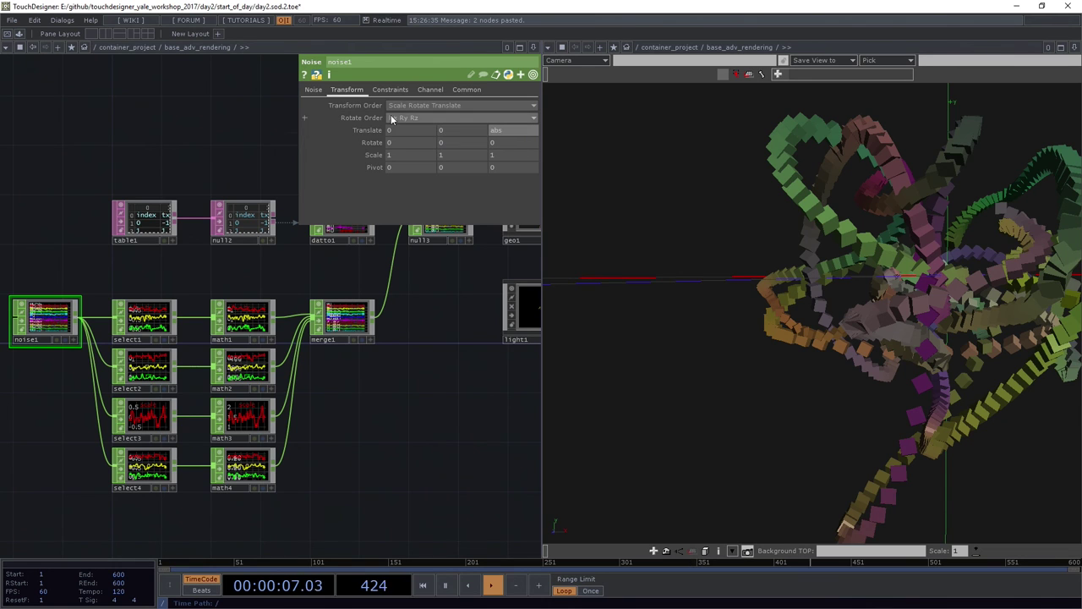
left_click(367, 131)
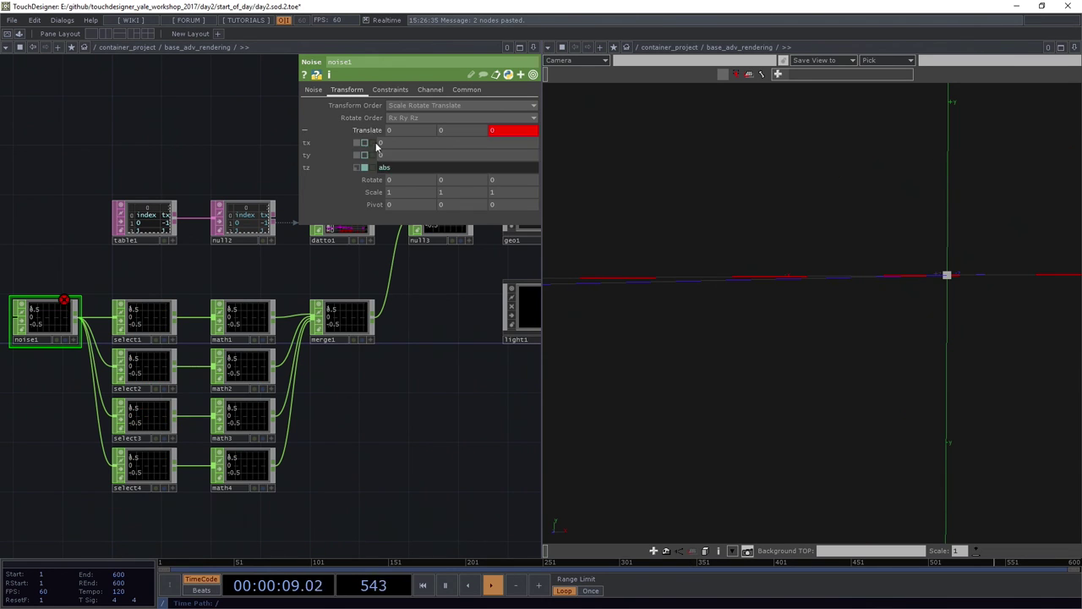
type("Time.seconds")
key("Return")
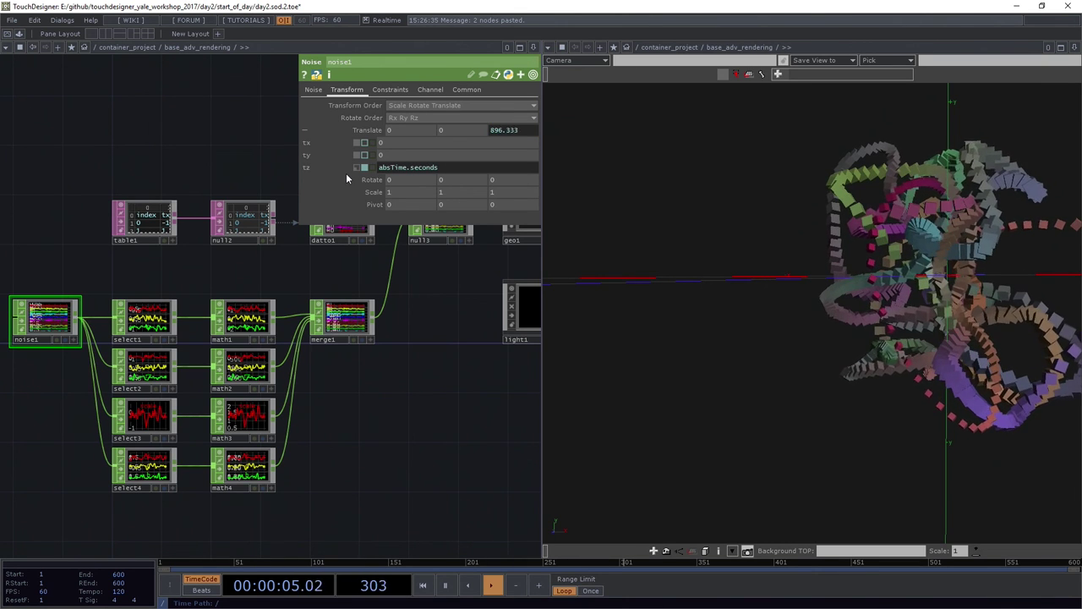
Speed up the noise animation by changing noise1's Z translate expression to absTime.seconds * 2
left_click_drag(471, 365, 254, 429)
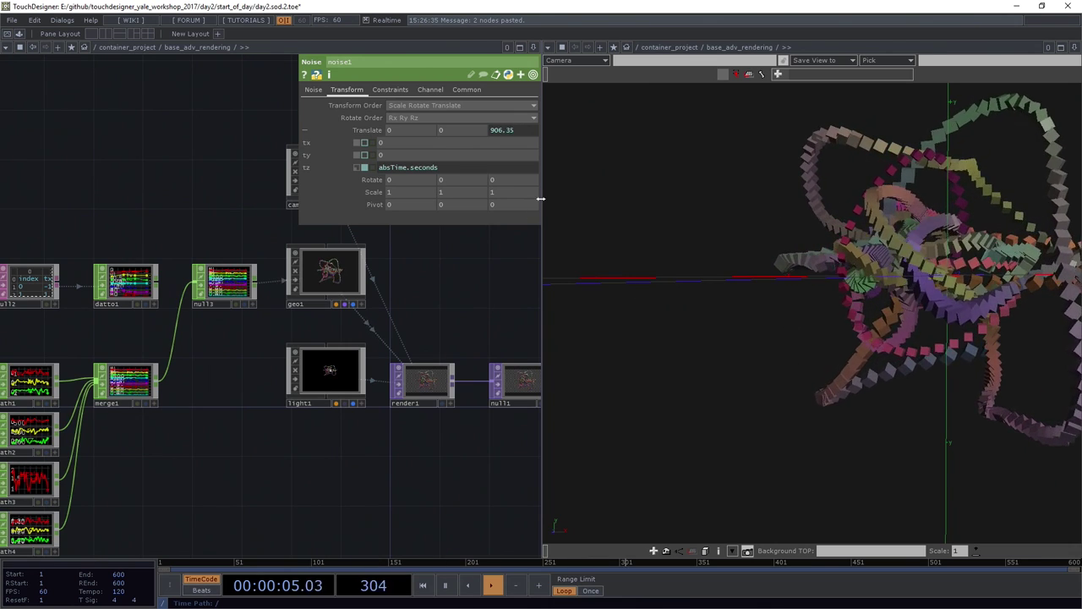
left_click(457, 166)
type("* 0")
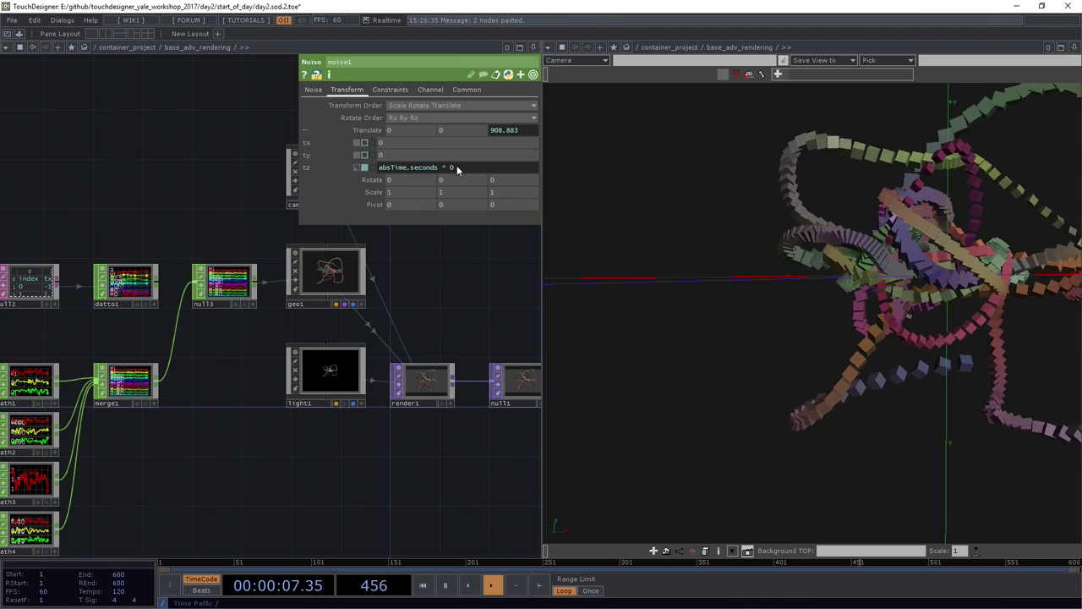
key("BackSpace")
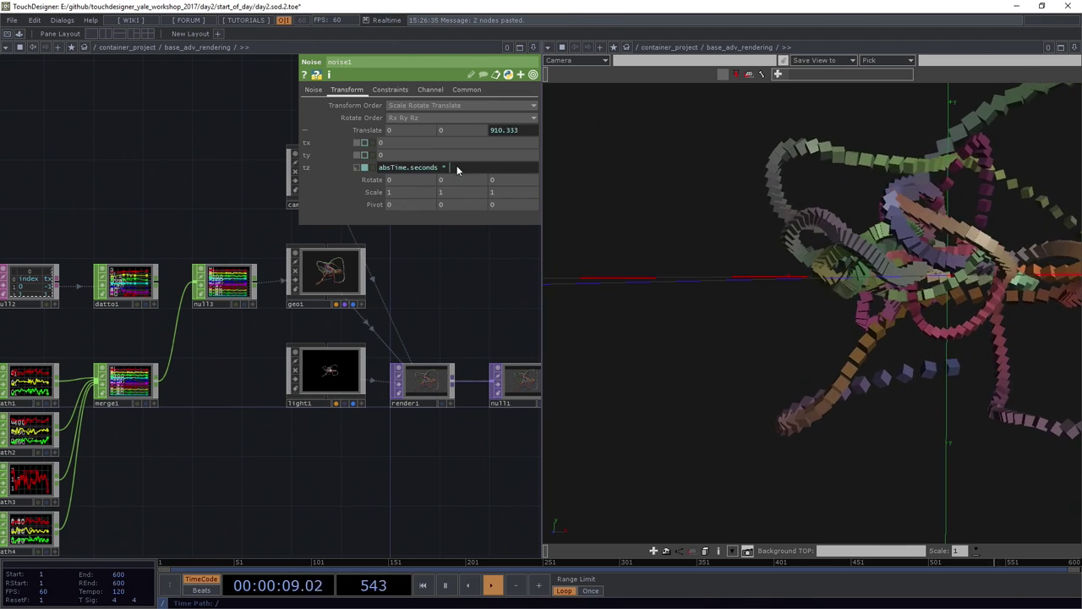
type("2")
key("Return")
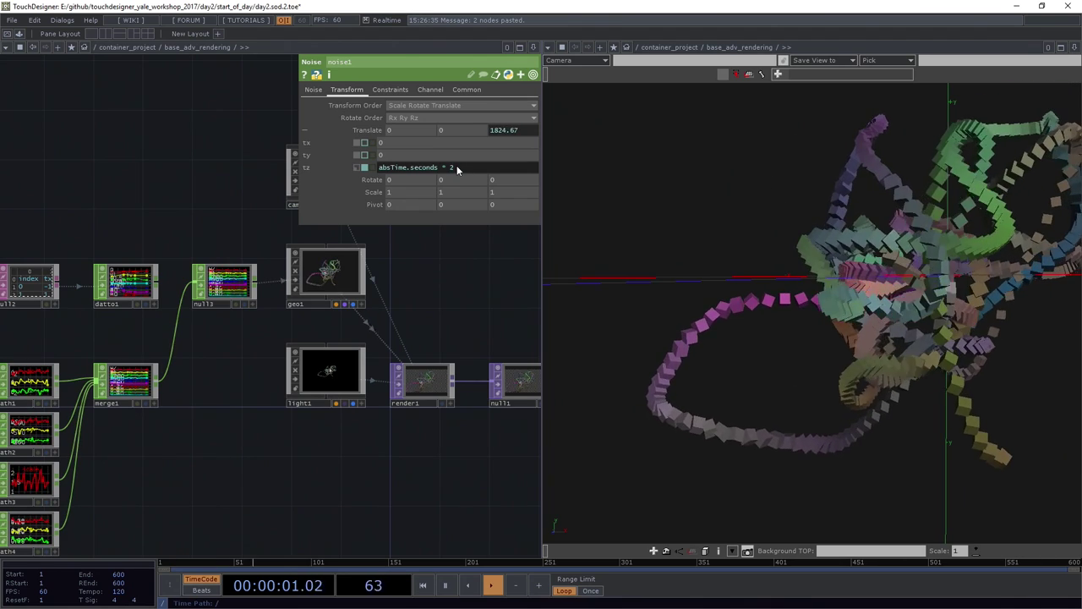
Raise the multiplier in noise1's Z translate expression to 10 and inspect the motion in render1
left_click(462, 169)
key("BackSpace")
type("10")
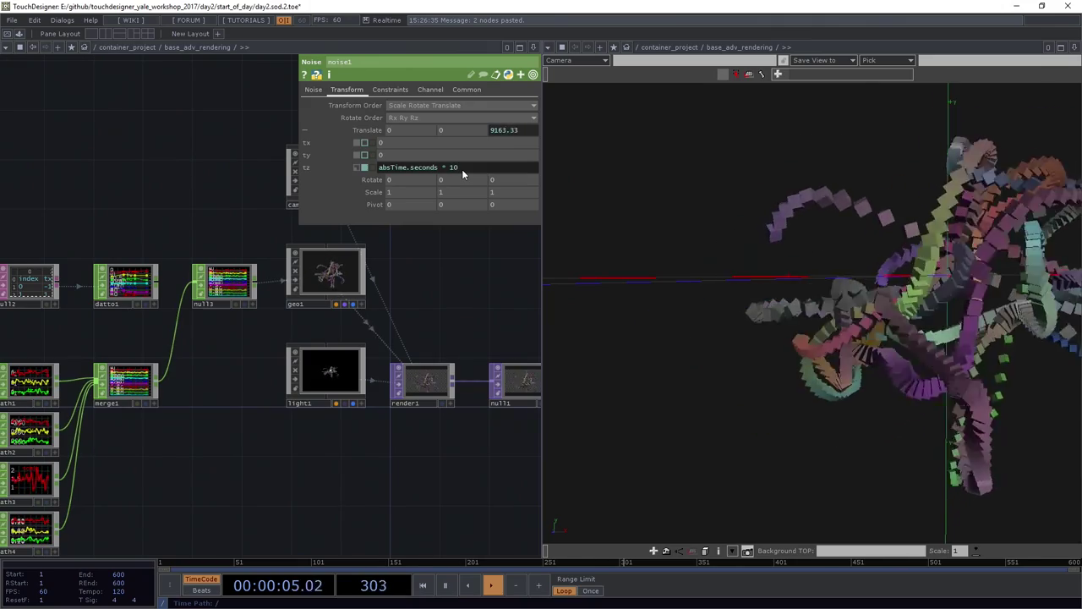
key("Return")
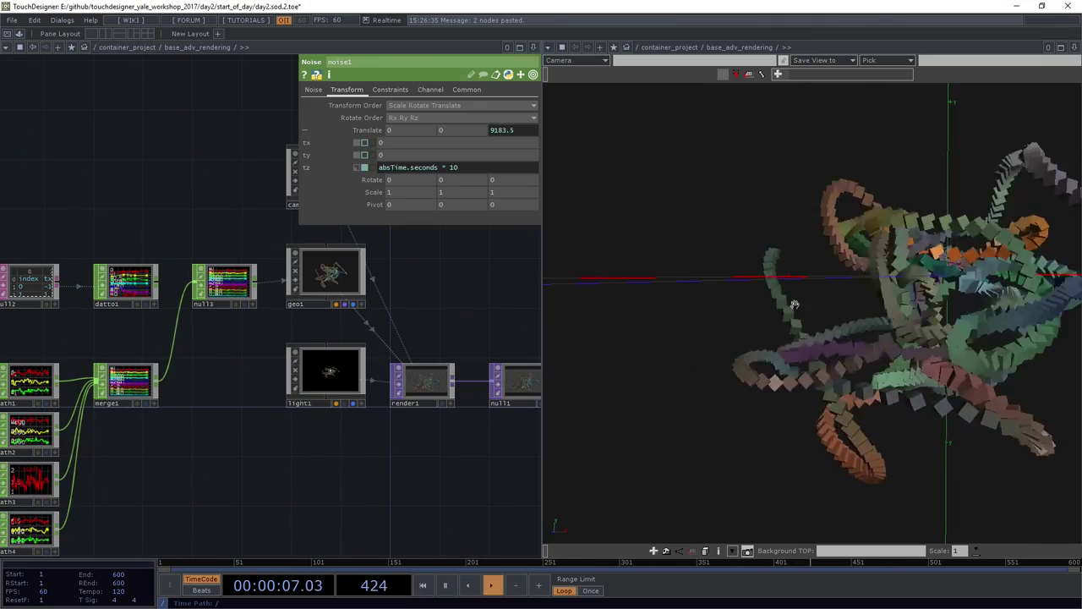
scroll(438, 352, "up", 6)
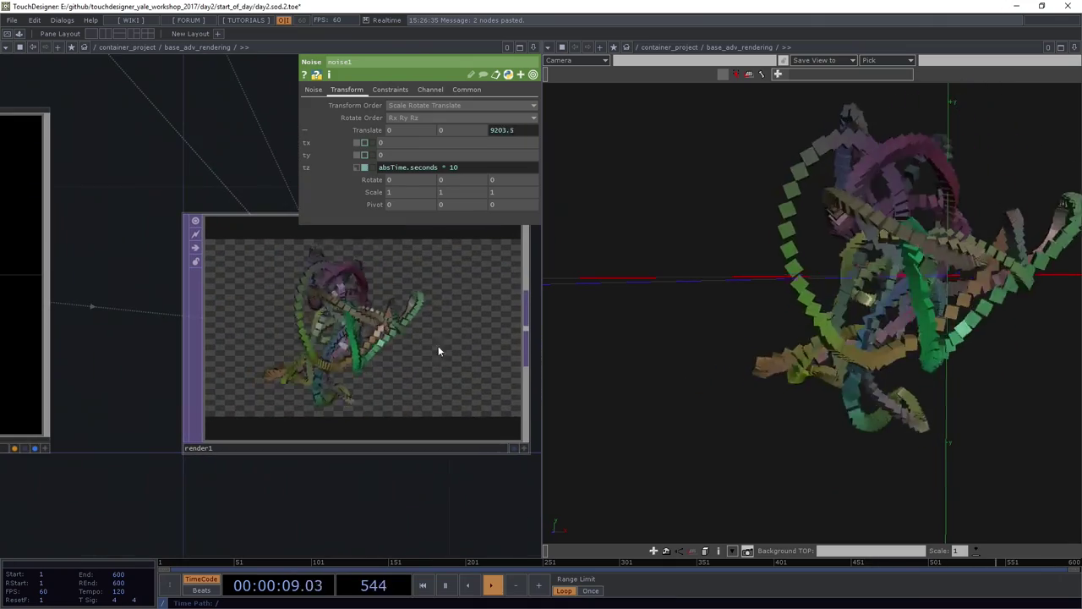